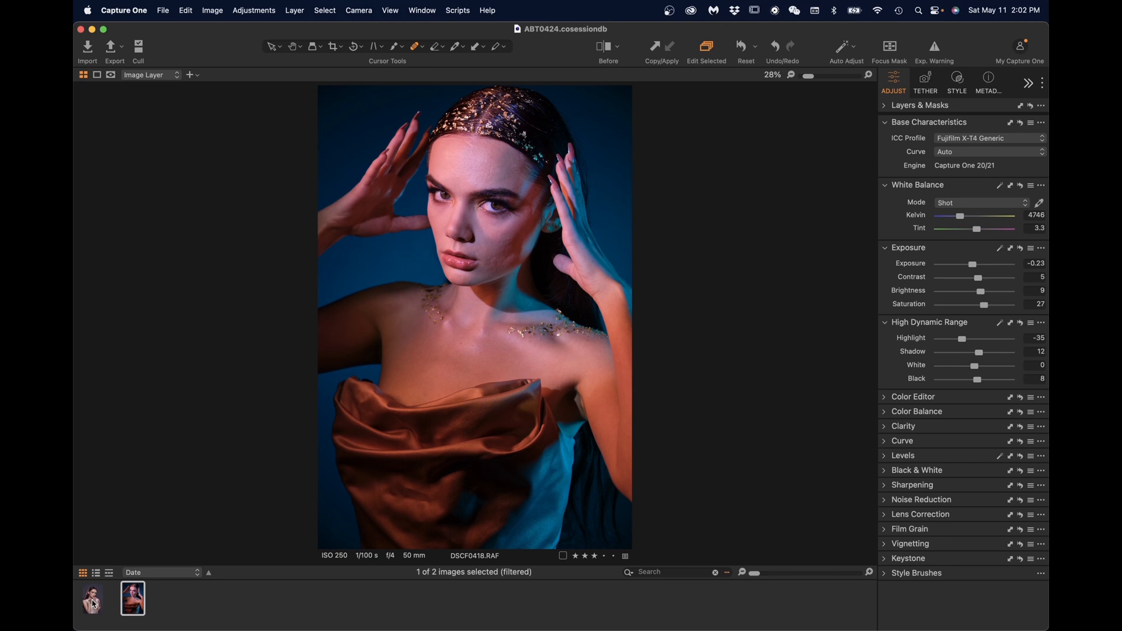
- Select both portraits, DSCF9736.RAF and DSCF0418.RAF, and send them to Reblum for editing as 16-bit uncompressed TIFFs, widening its window
click(93, 600)
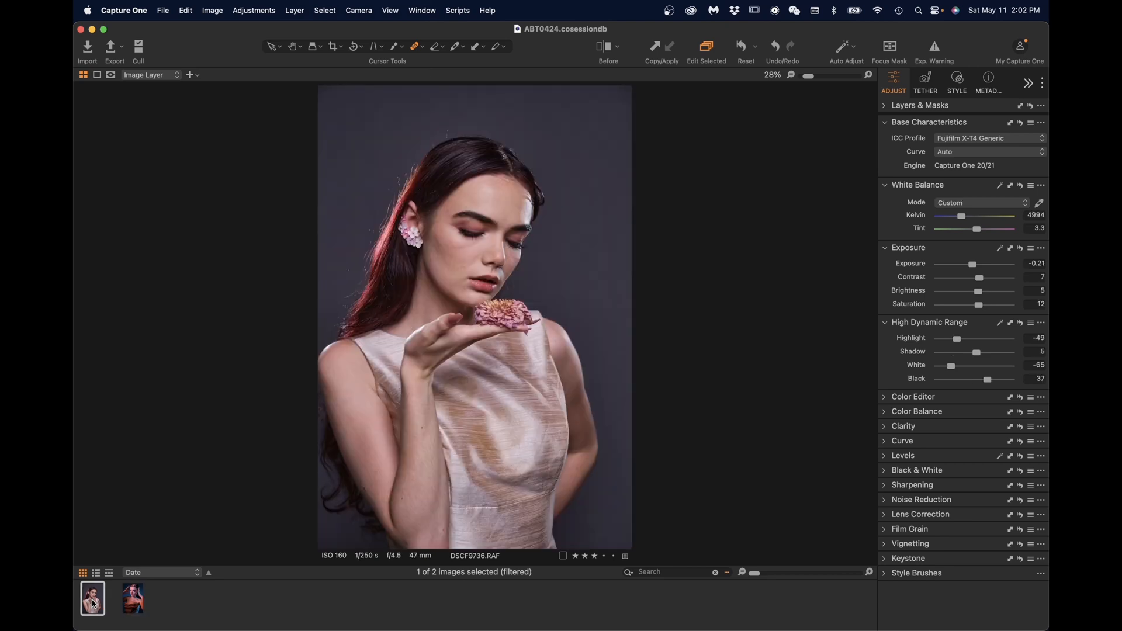
shift+click(133, 600)
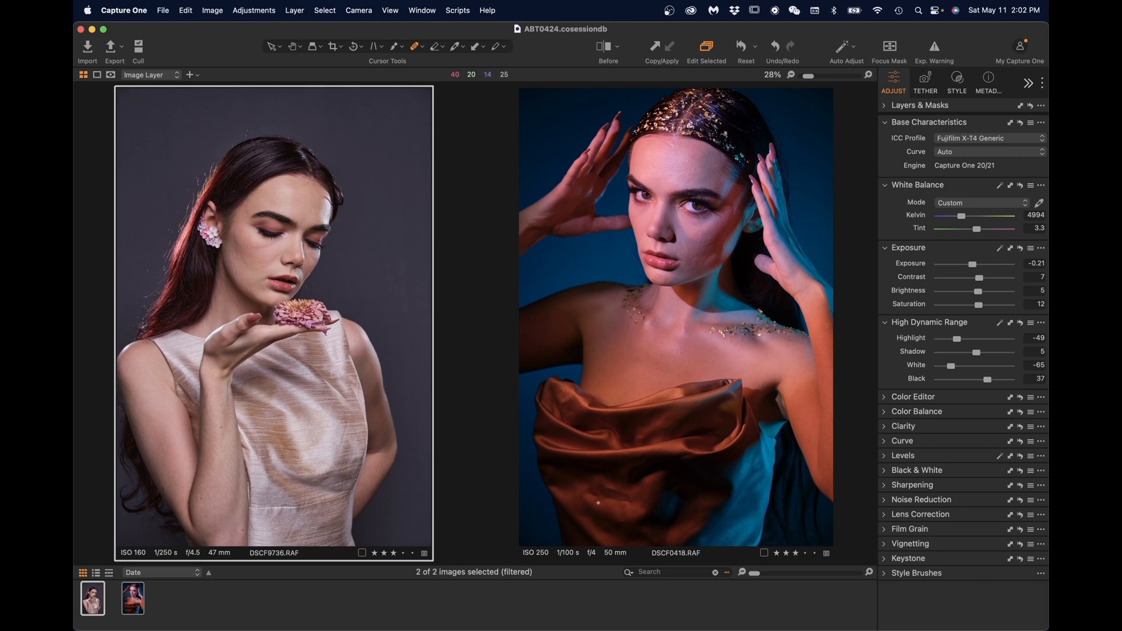
click(719, 371)
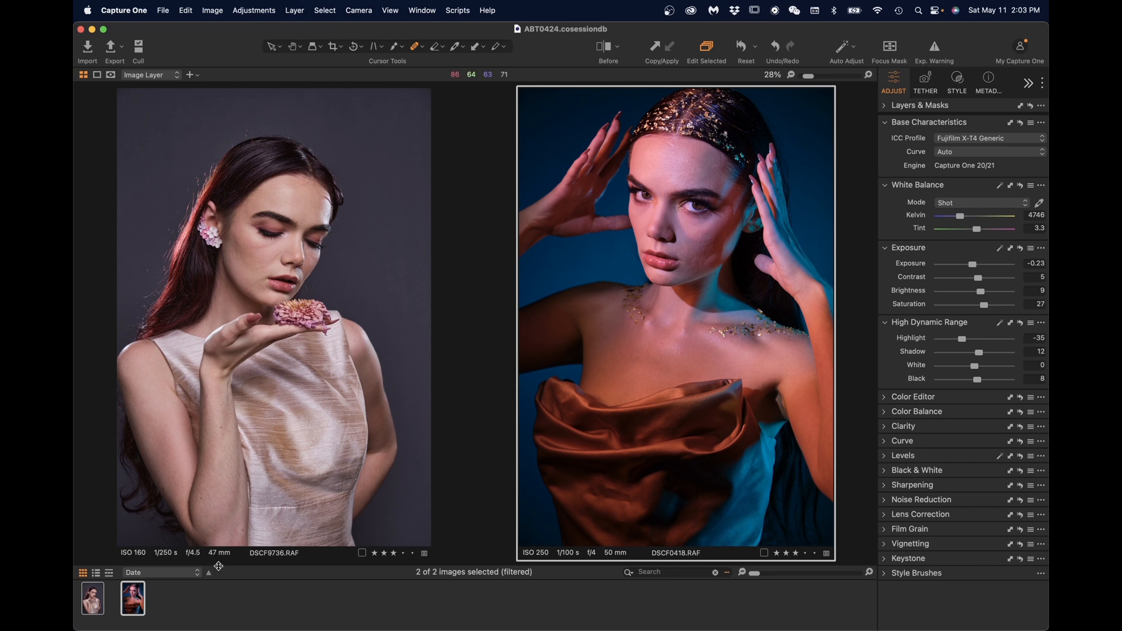
right_click(135, 597)
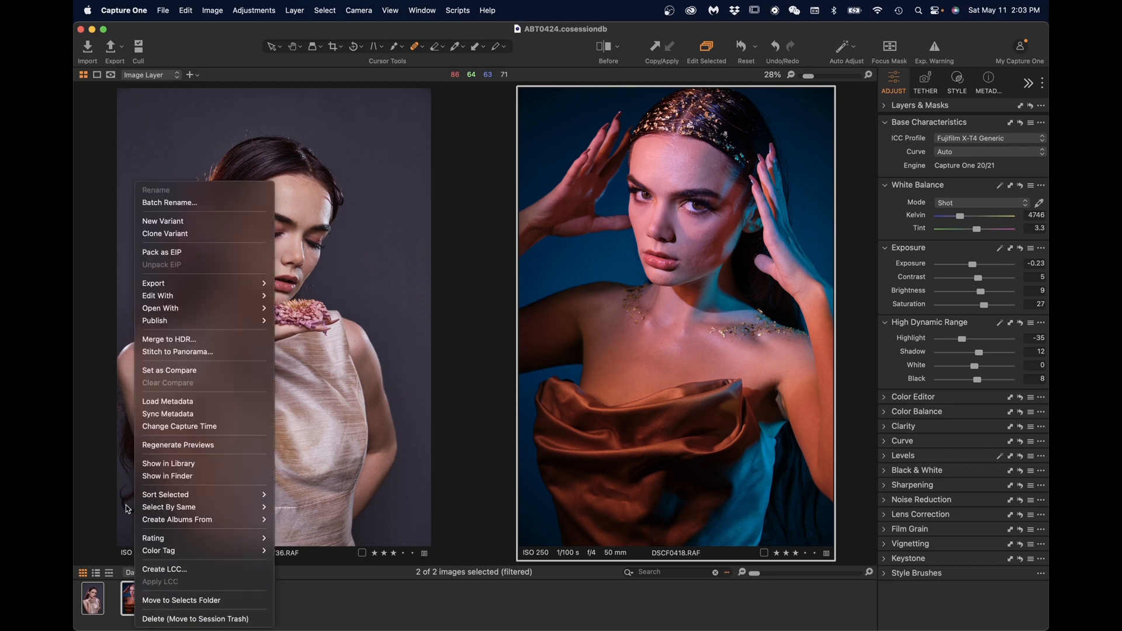
mouse_move(181, 297)
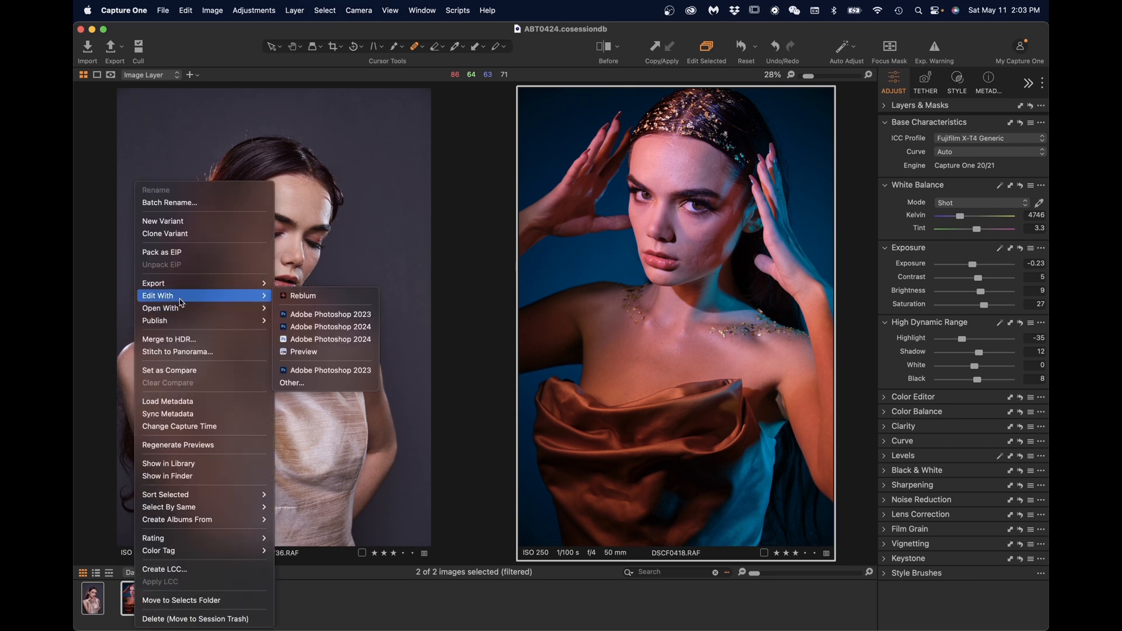
click(315, 296)
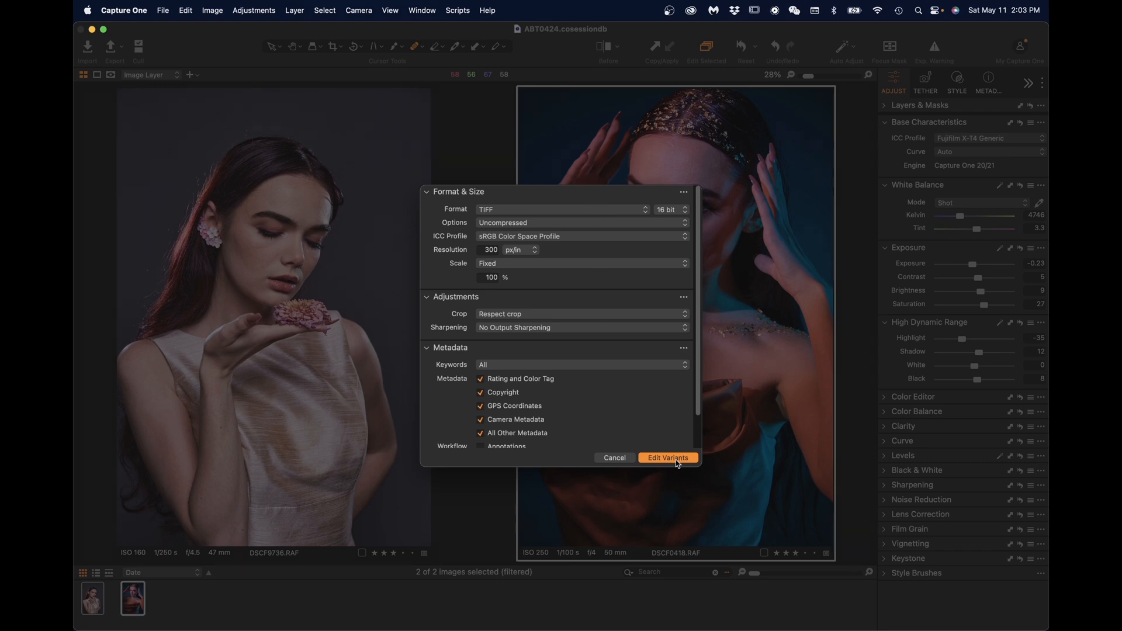
click(668, 459)
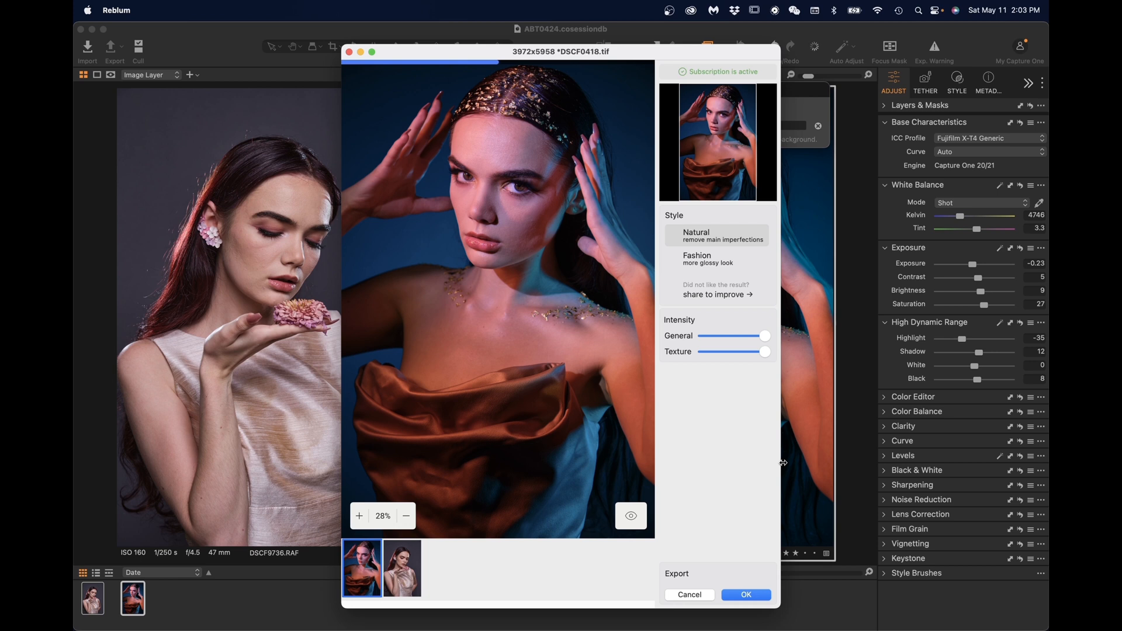
drag(781, 461, 1000, 455)
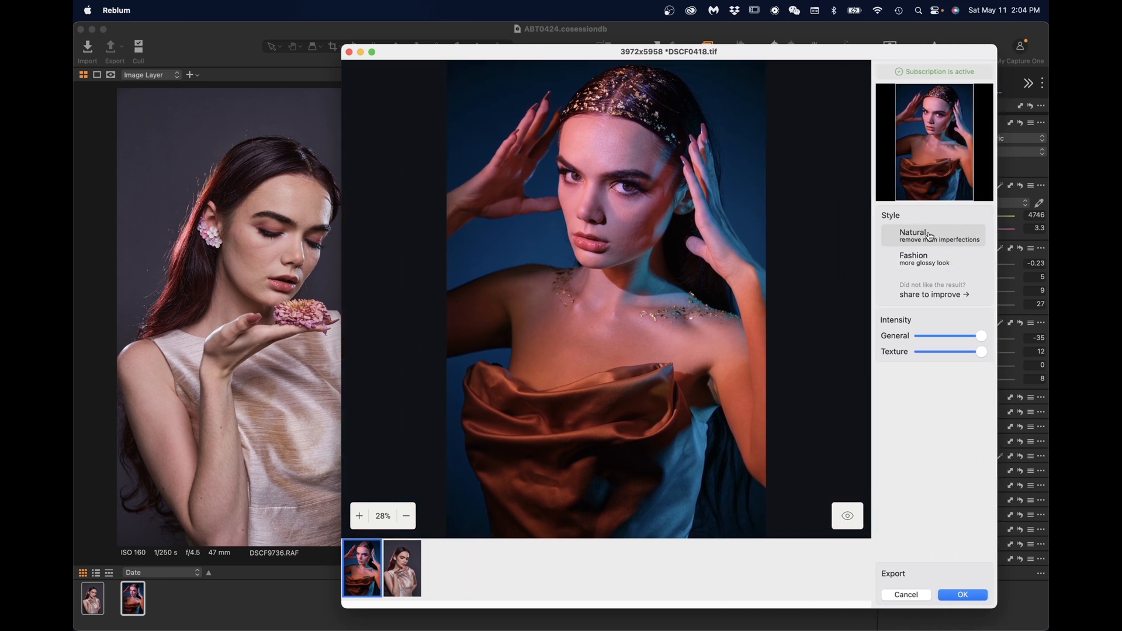
- Compare the original and the Natural retouch on the face in DSCF9736.tif at close range
click(406, 574)
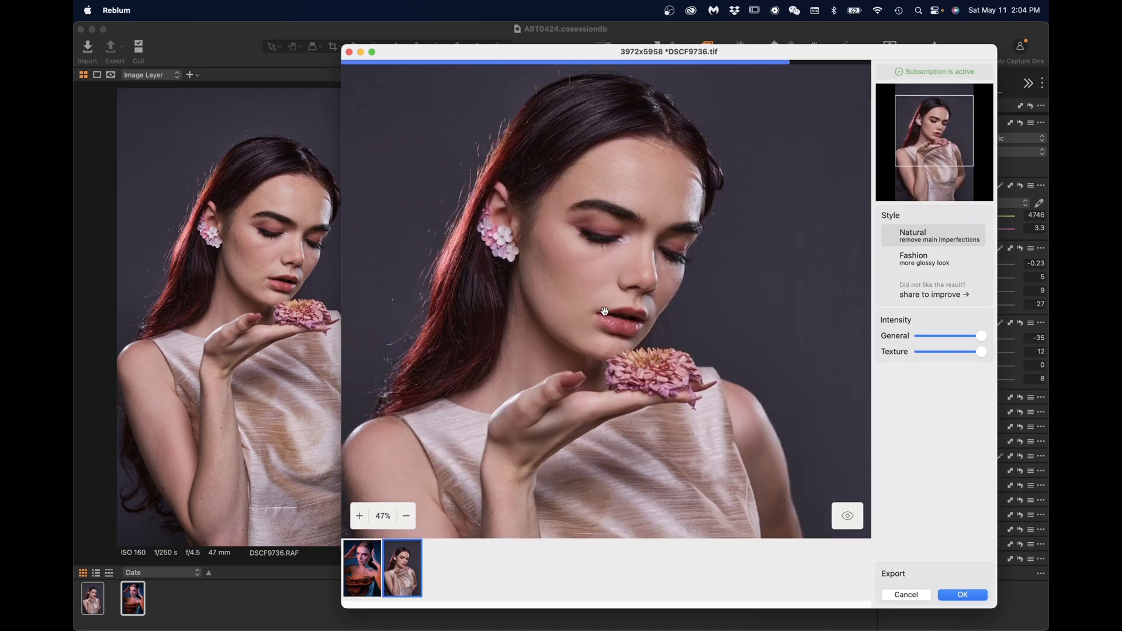
scroll(605, 309, up, 3)
scroll(608, 311, up, 2)
scroll(623, 370, up, 2)
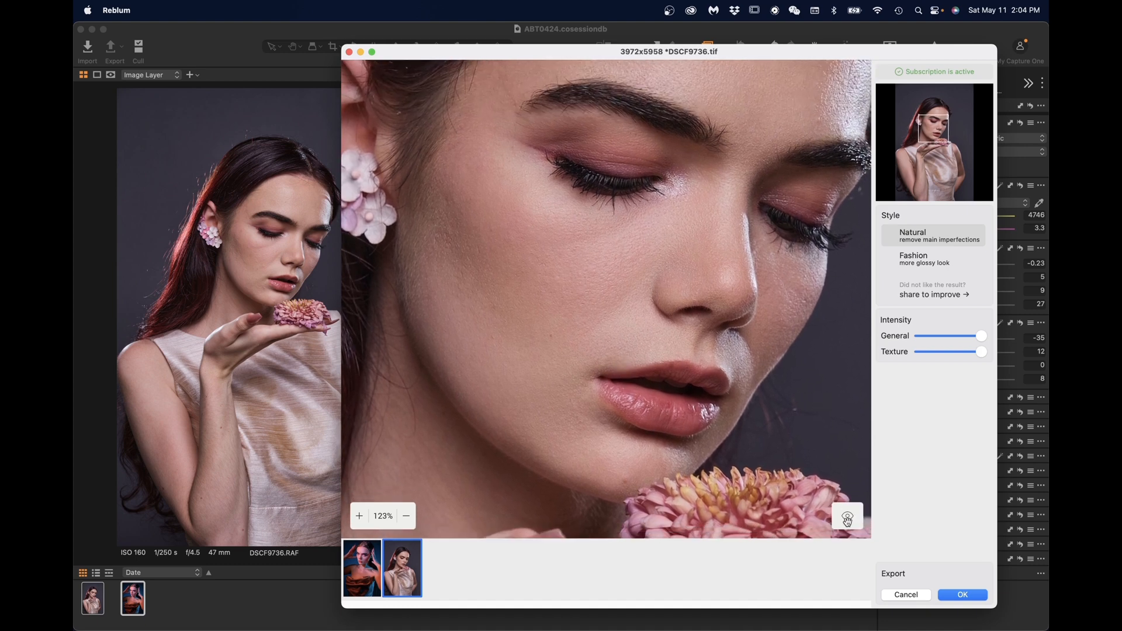
click(848, 520)
click(848, 520)
click(848, 520)
click(848, 520)
drag(691, 264, 657, 226)
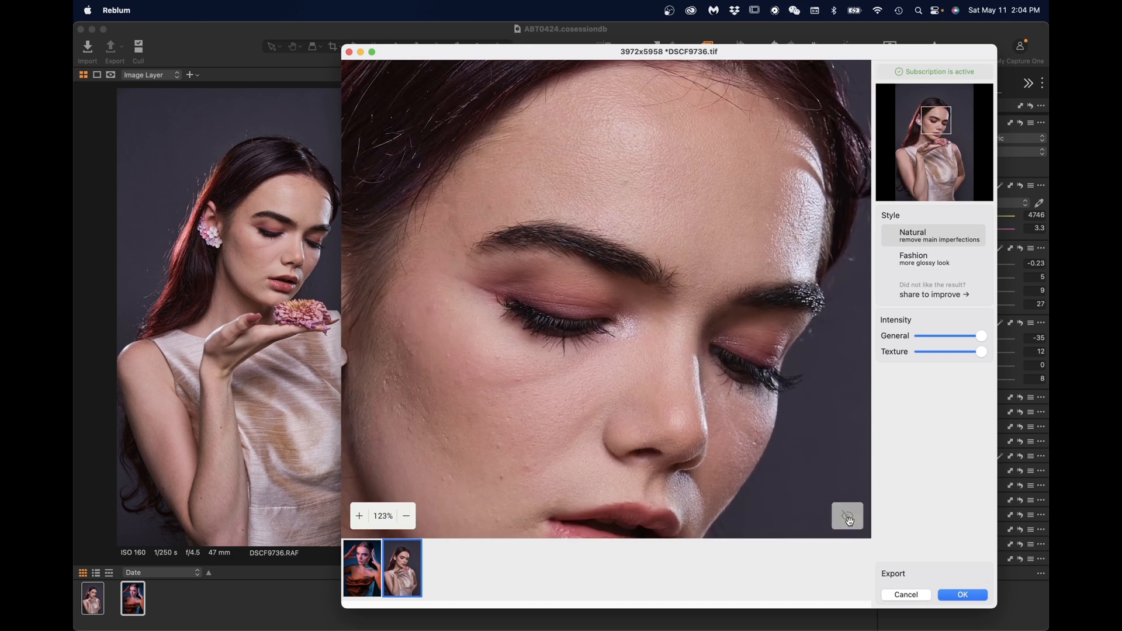
- Apply the Fashion retouching style to DSCF9736.tif and compare the facial skin with the original
click(936, 263)
click(935, 263)
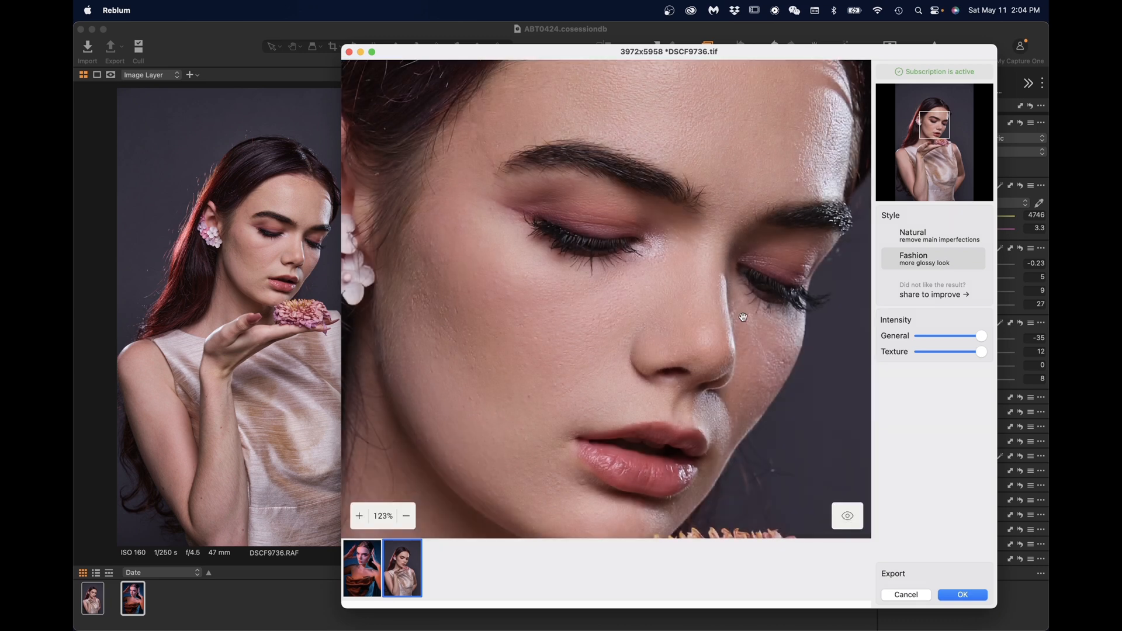
drag(727, 314, 666, 403)
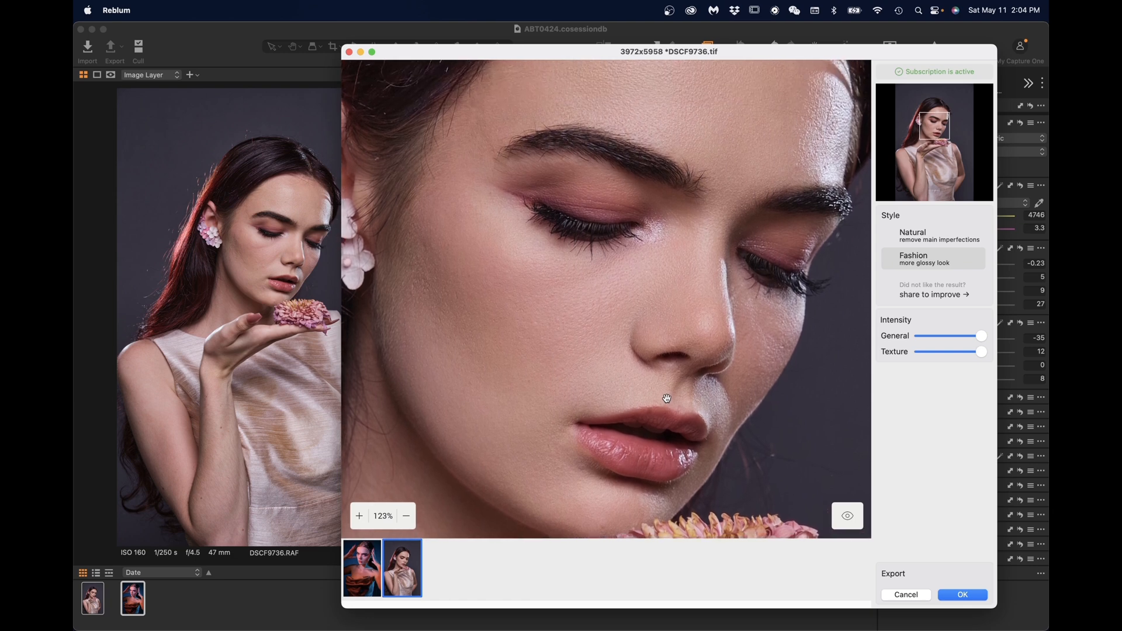
click(846, 519)
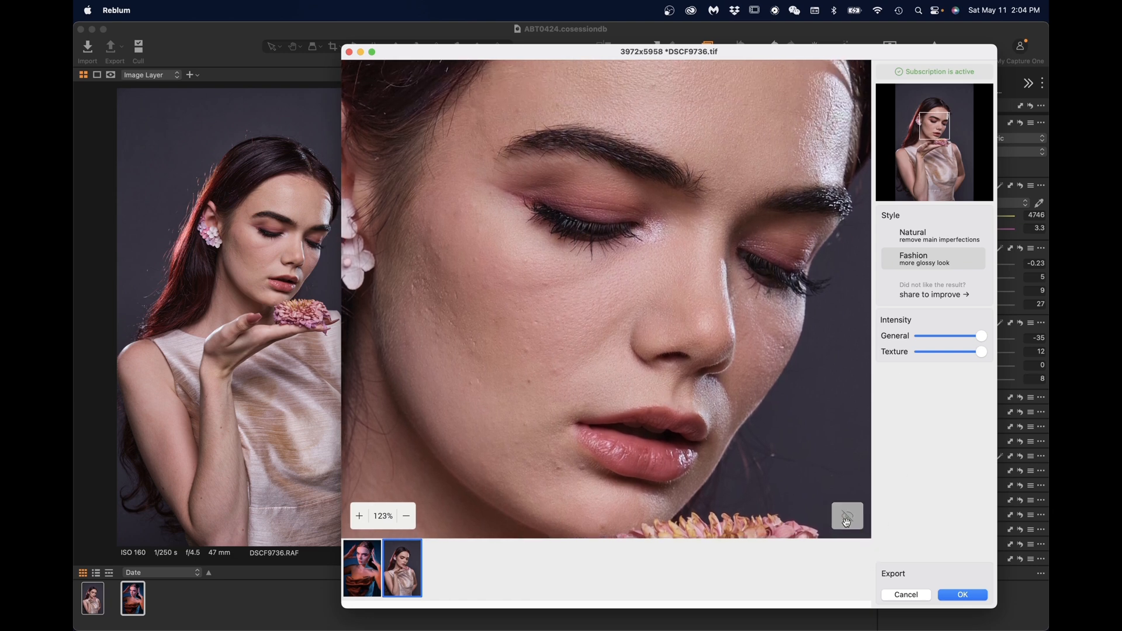
click(847, 519)
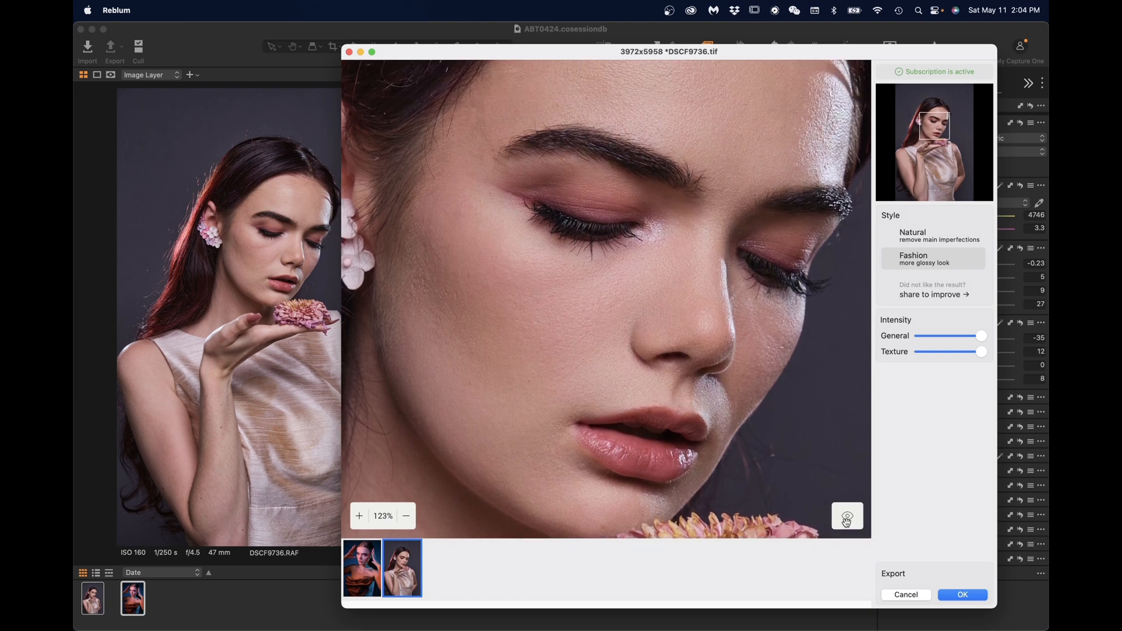
click(846, 519)
click(847, 519)
- Open DSCF0418.tif and examine the Fashion retouch on the model's face at close range
click(364, 585)
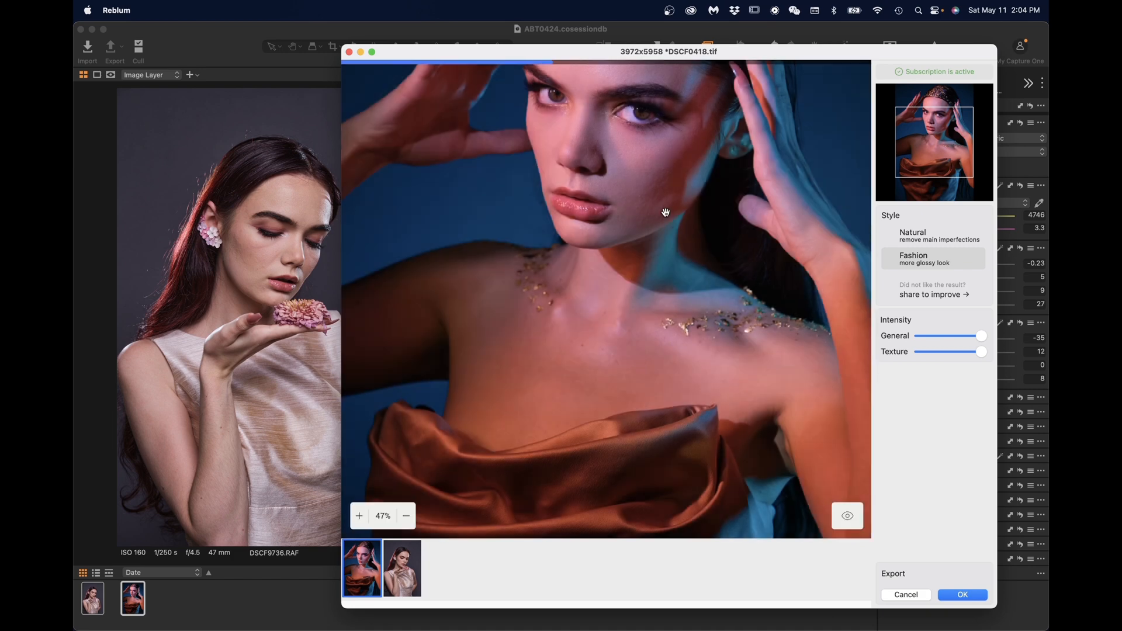
drag(666, 212, 647, 443)
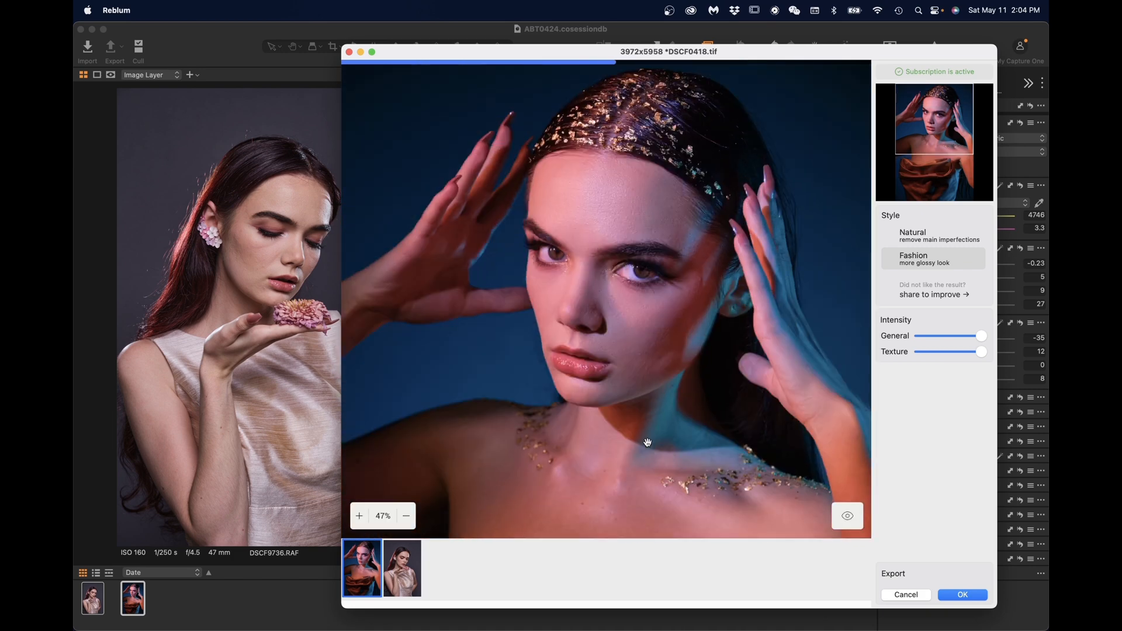
scroll(654, 326, up, 5)
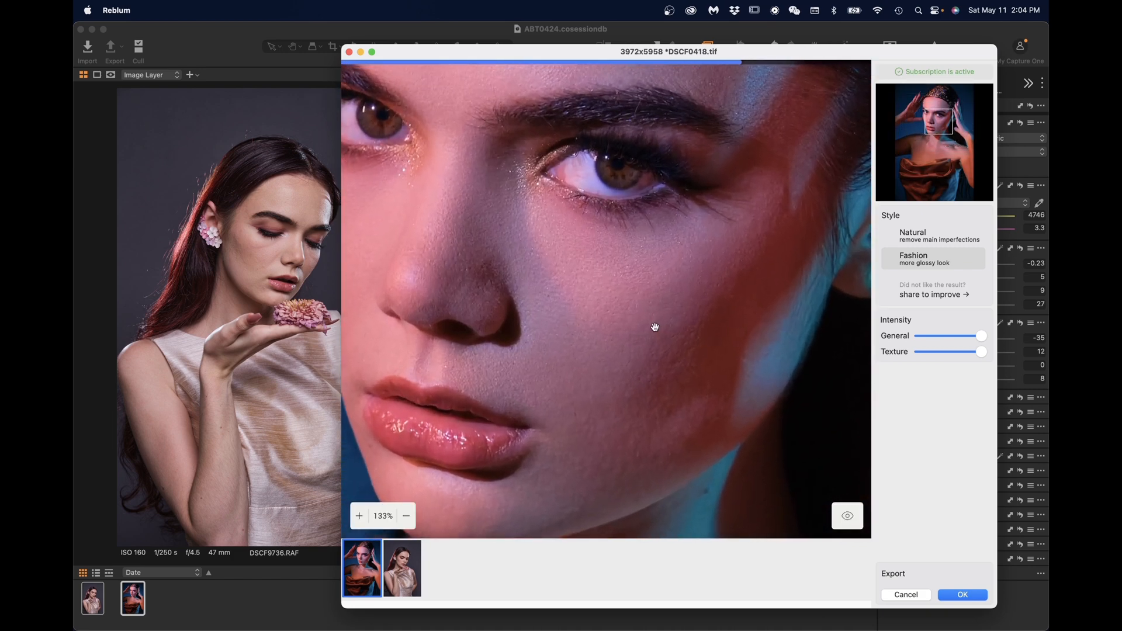
drag(655, 326, 742, 431)
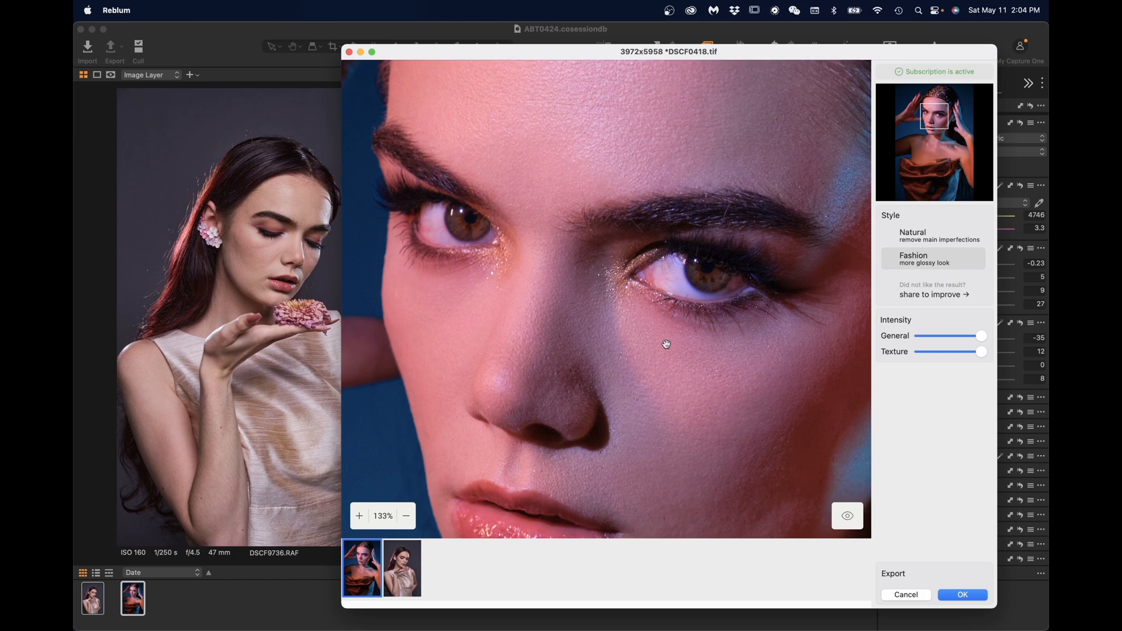
scroll(666, 348, down, 4)
drag(666, 350, 604, 333)
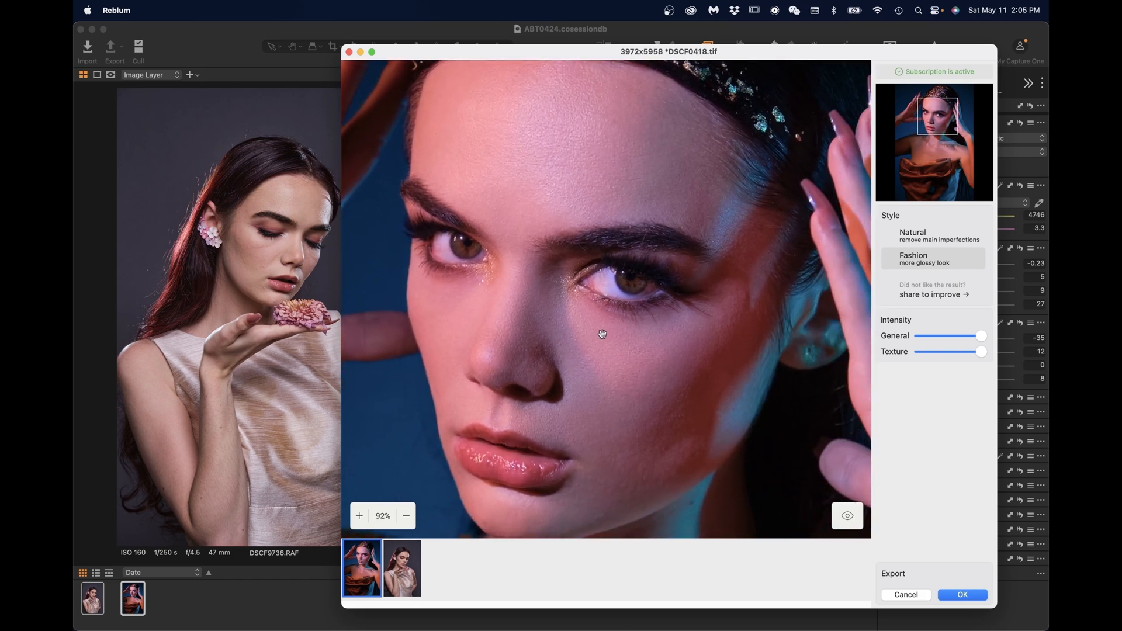
- Compare the Natural style, the Fashion style and the original on the face in DSCF0418.tif, leaving Fashion selected
click(927, 235)
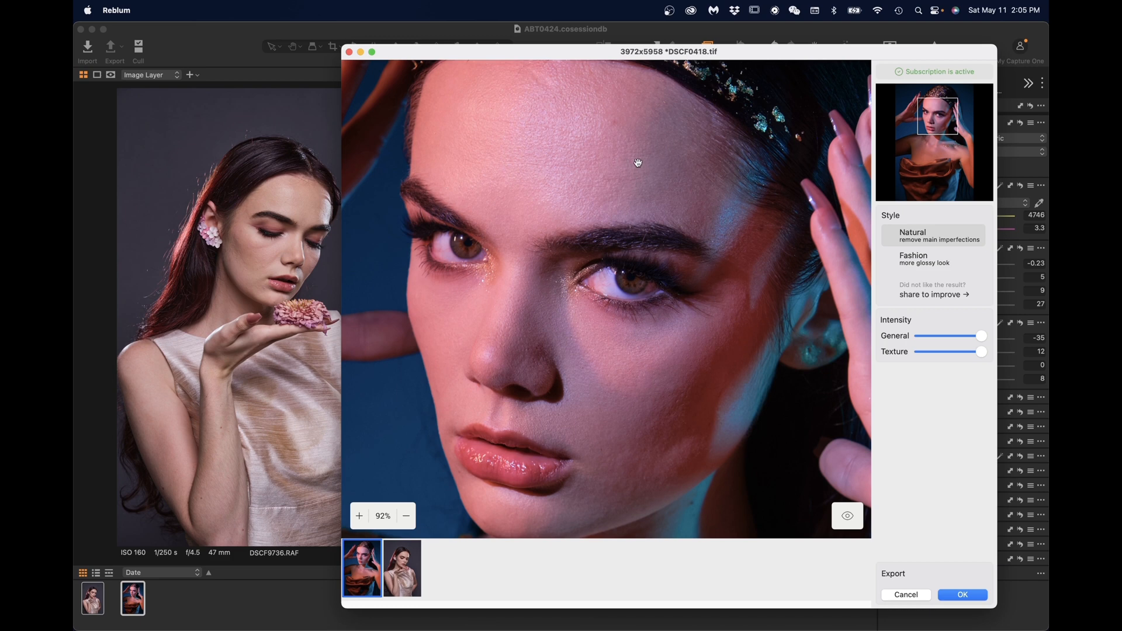
click(923, 262)
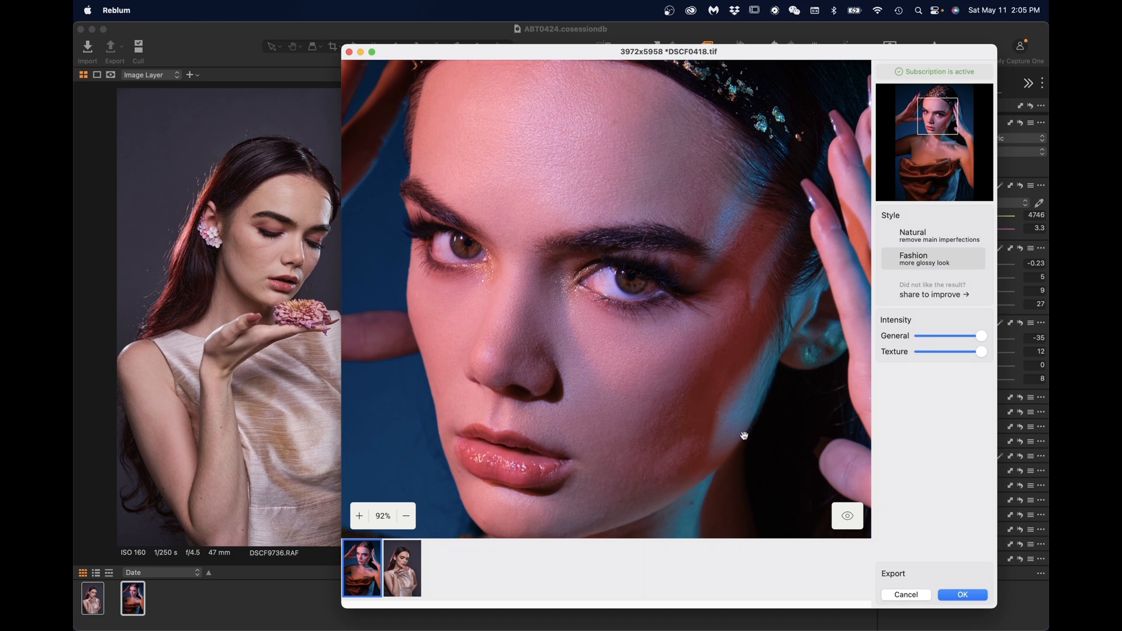
click(849, 516)
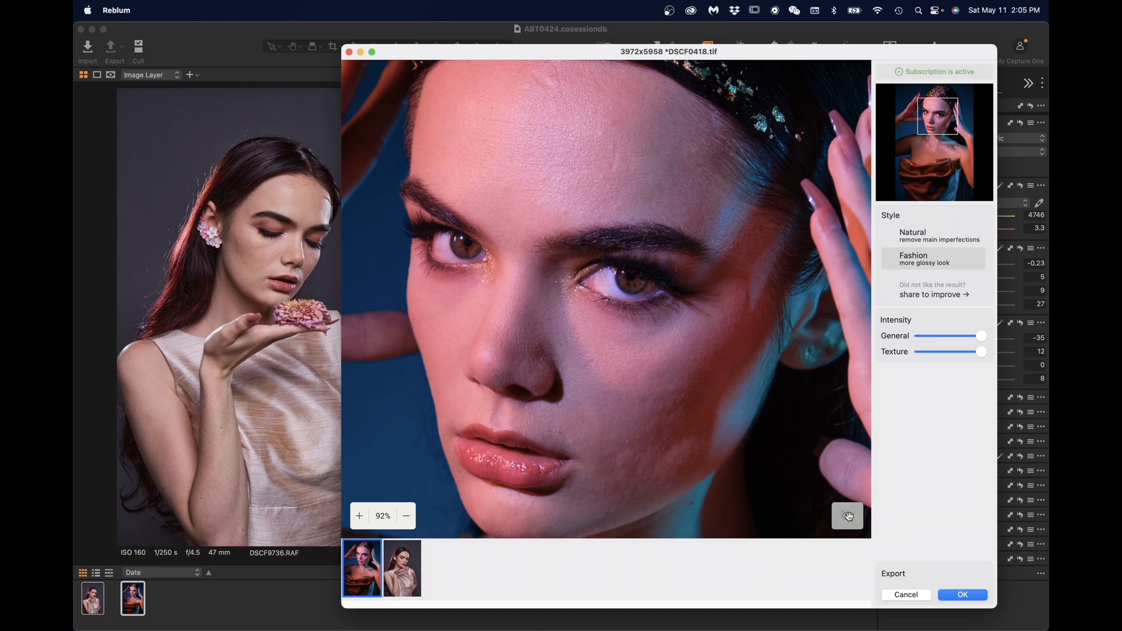
click(848, 516)
click(848, 516)
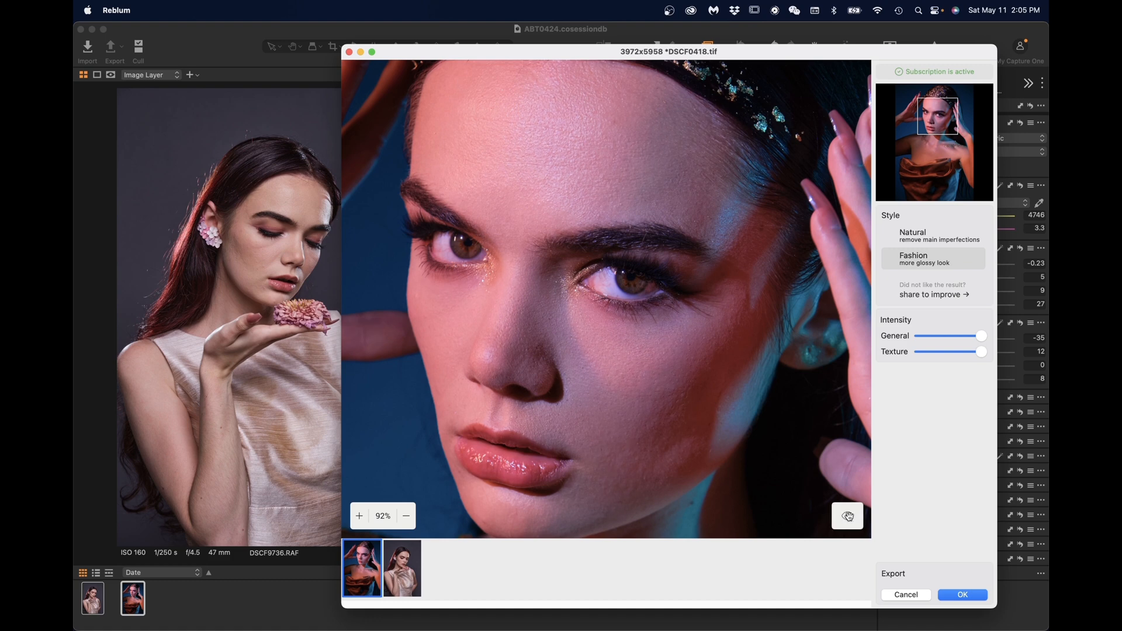
click(848, 517)
- Try the General and Texture intensities at their minimum on the face and return both to maximum
drag(981, 338, 884, 337)
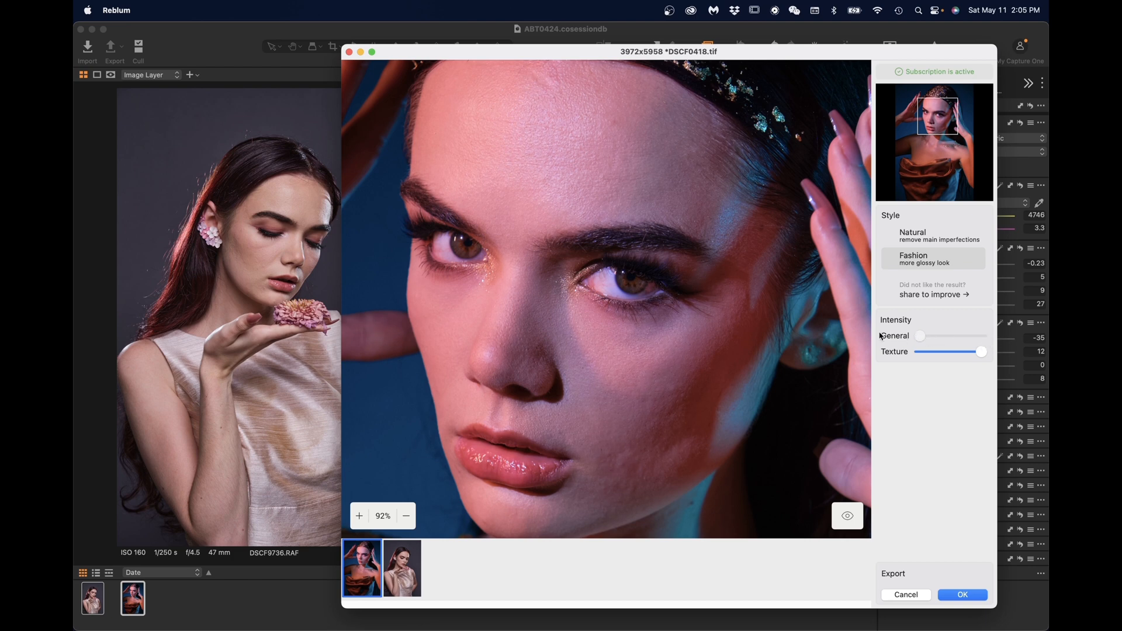
drag(920, 336, 982, 337)
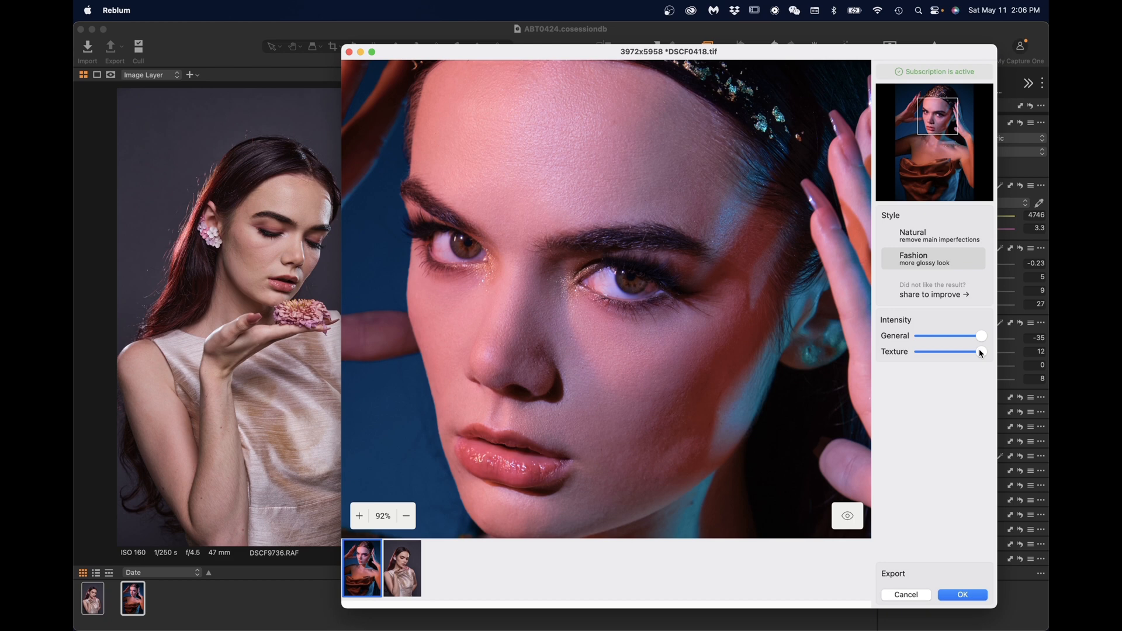
mouse_move(982, 352)
mouse_down()
mouse_move(938, 353)
mouse_move(982, 352)
mouse_up()
scroll(662, 455, up, 8)
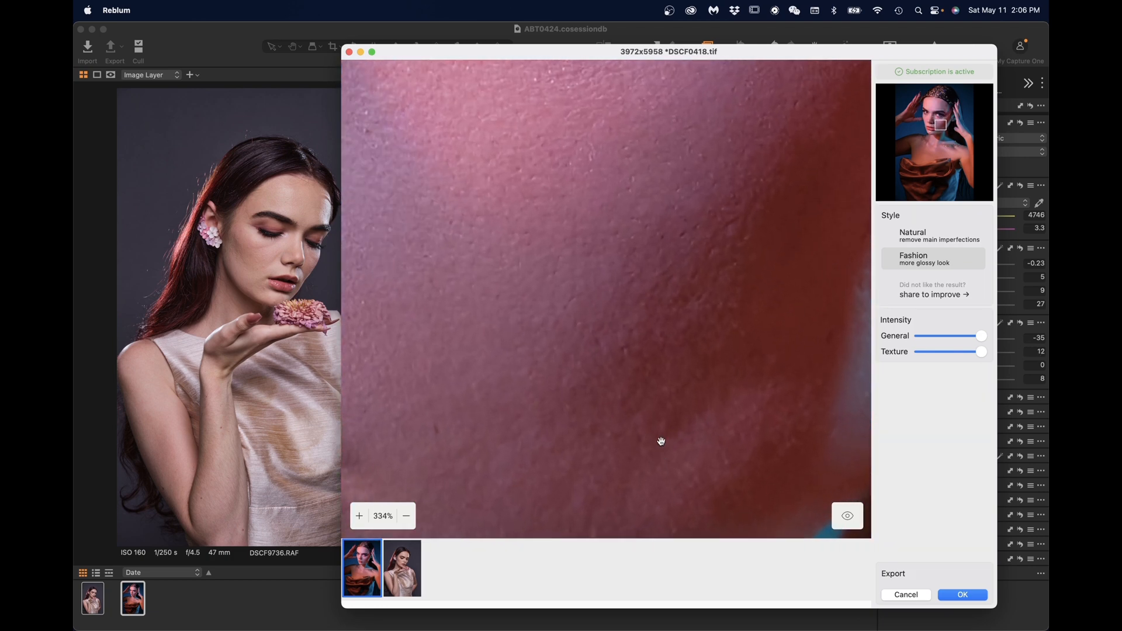
drag(661, 442, 649, 353)
drag(992, 353, 850, 350)
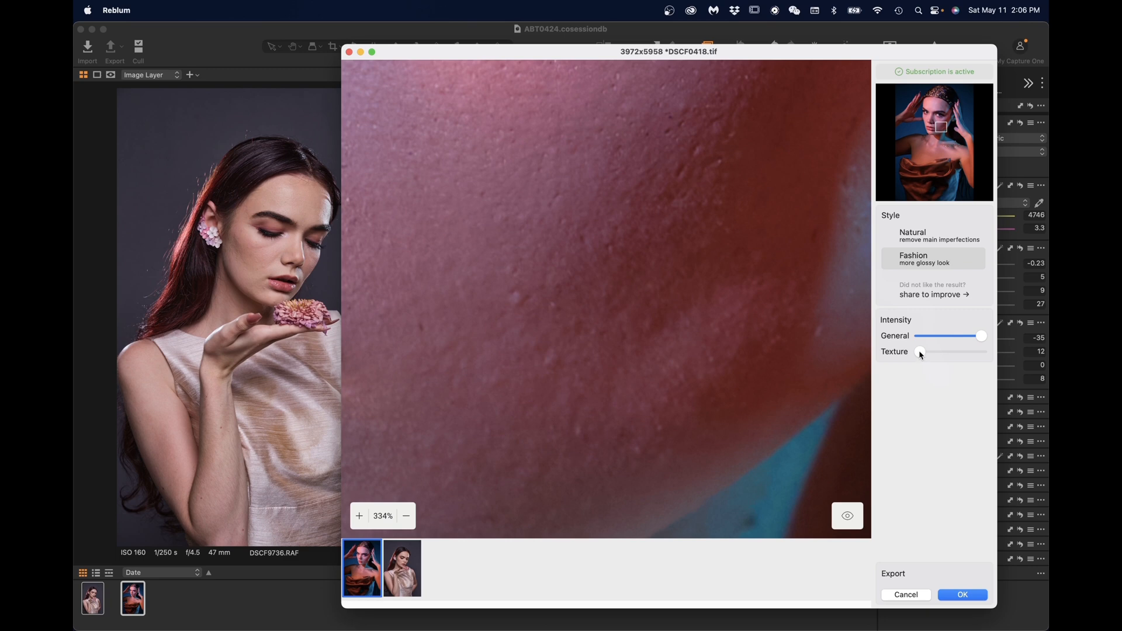
drag(920, 352, 982, 352)
- Process and export both portraits with the Fashion style at full General and Texture intensity
scroll(751, 396, down, 10)
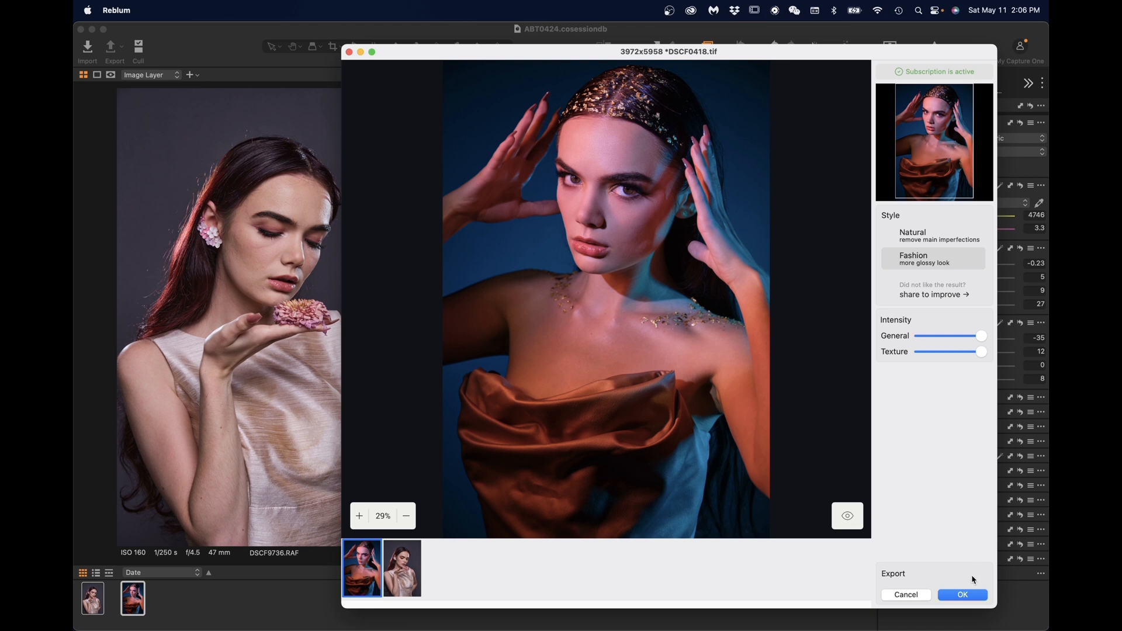
click(966, 595)
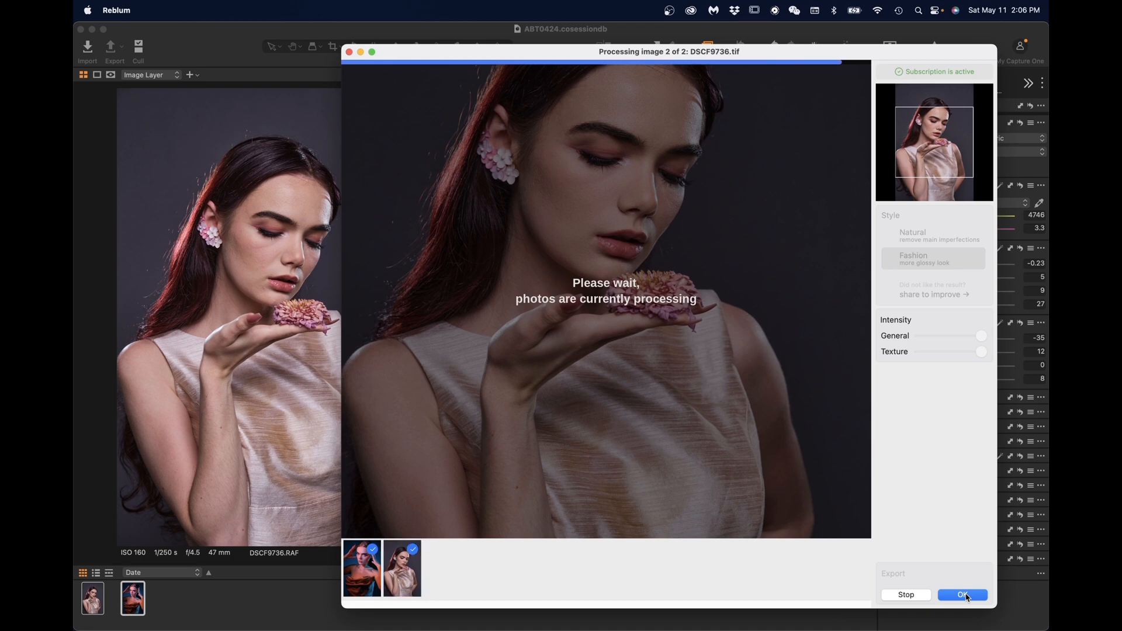
click(963, 595)
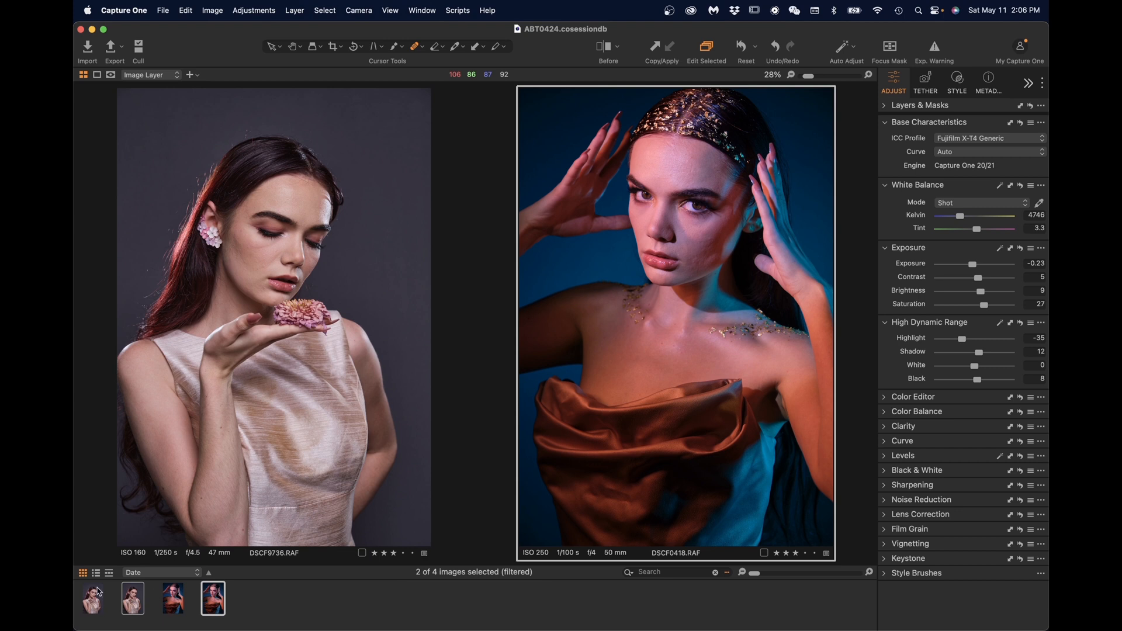
- Show the retouched DSCF9736.tif beside the original DSCF9736.RAF in Capture One and compare the skin up close
click(301, 607)
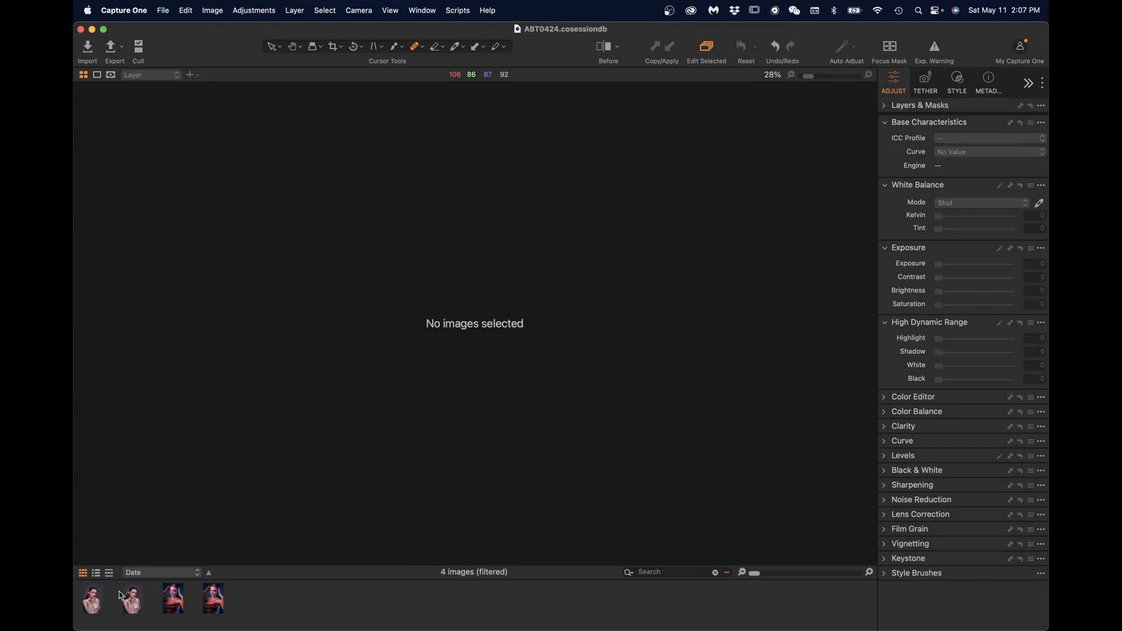
click(94, 605)
super+click(134, 602)
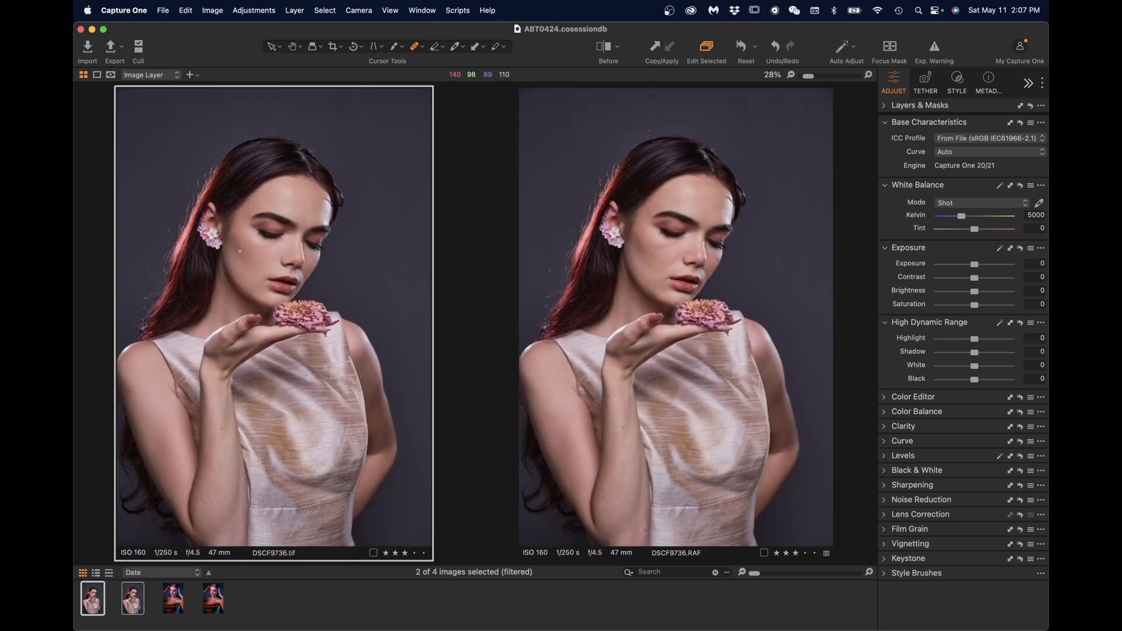
scroll(240, 251, up, 5)
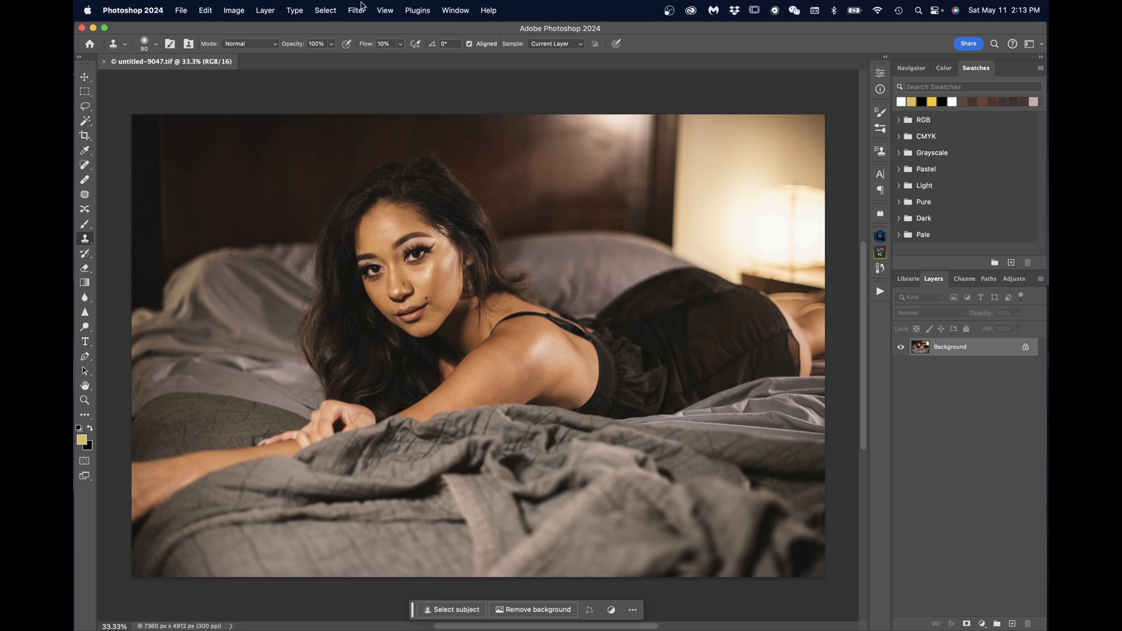
- Run the Reblum Retouch filter on untitled-9047.tif and set the style to Fashion
click(357, 11)
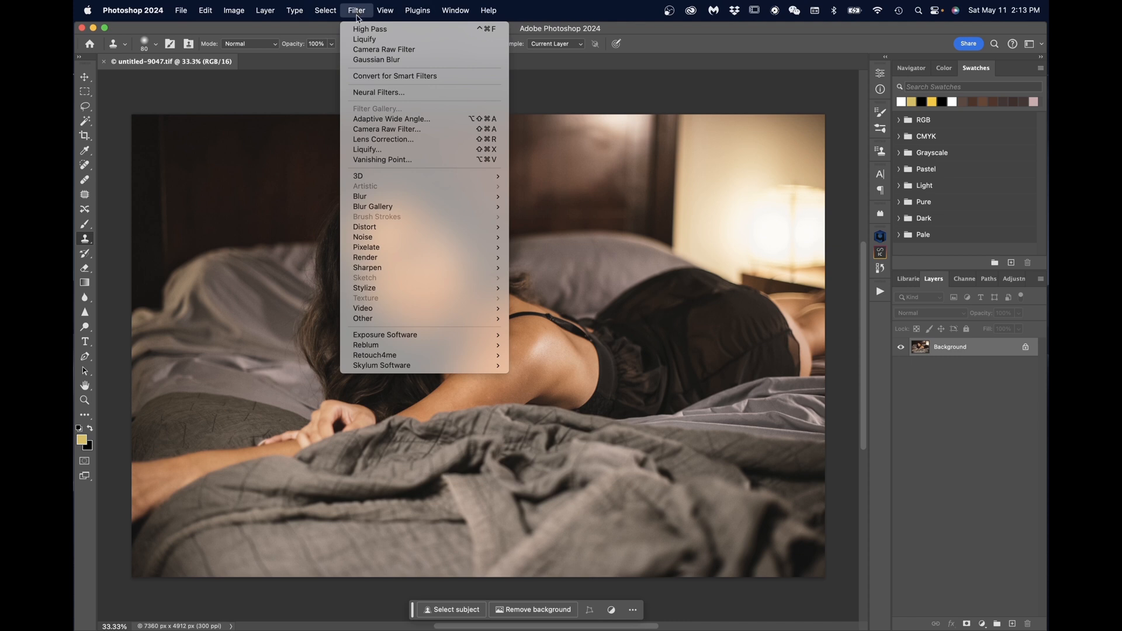
mouse_move(359, 347)
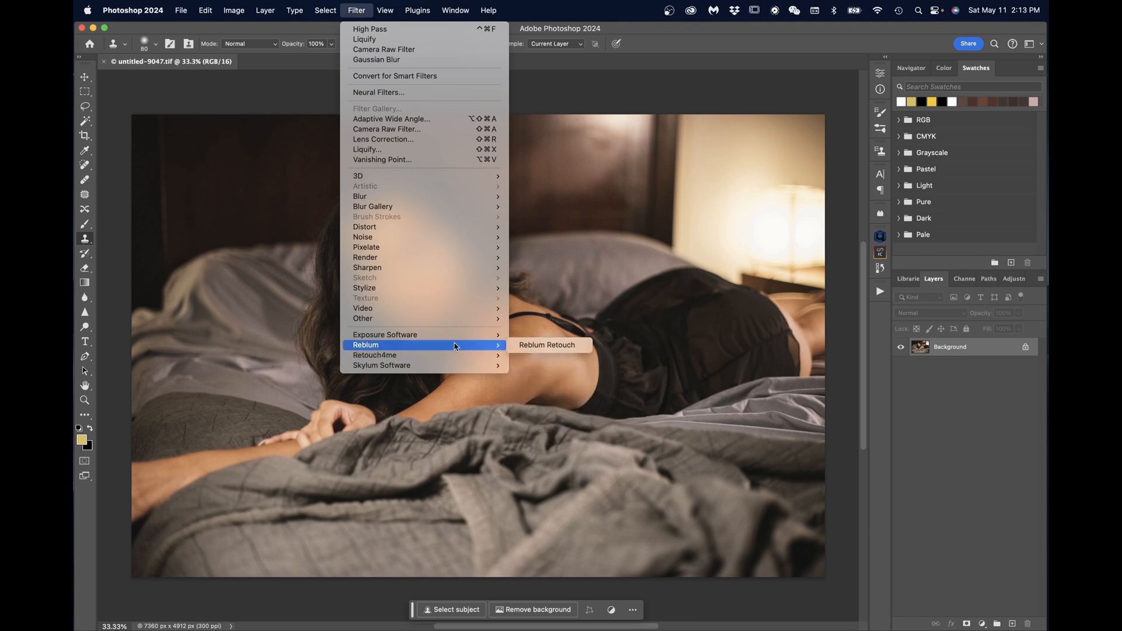
click(554, 346)
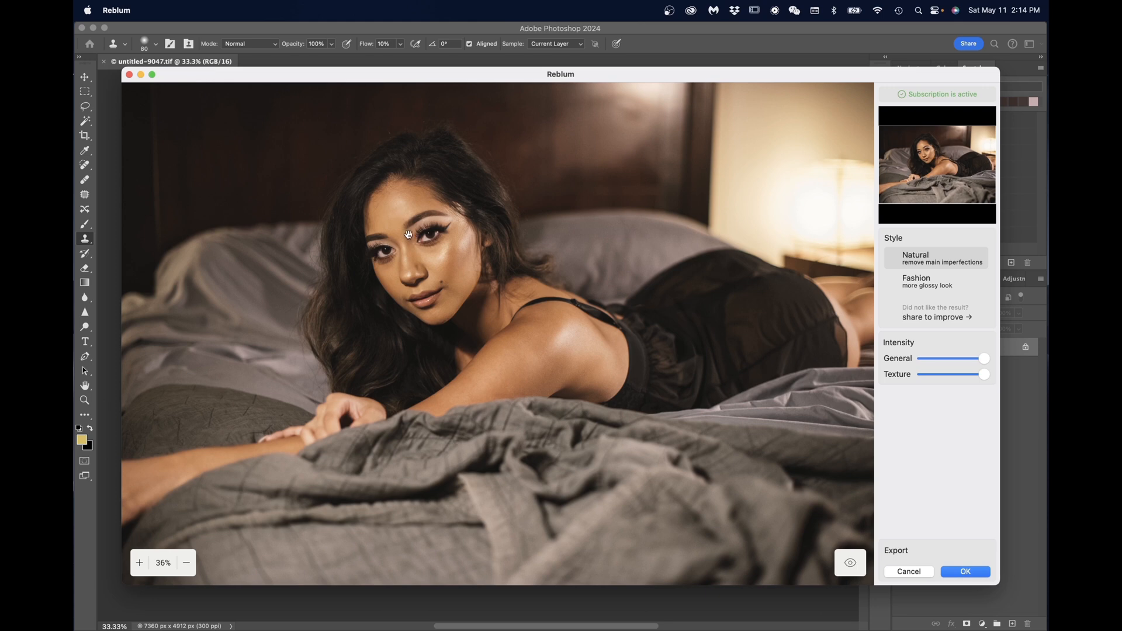
scroll(395, 217, up, 5)
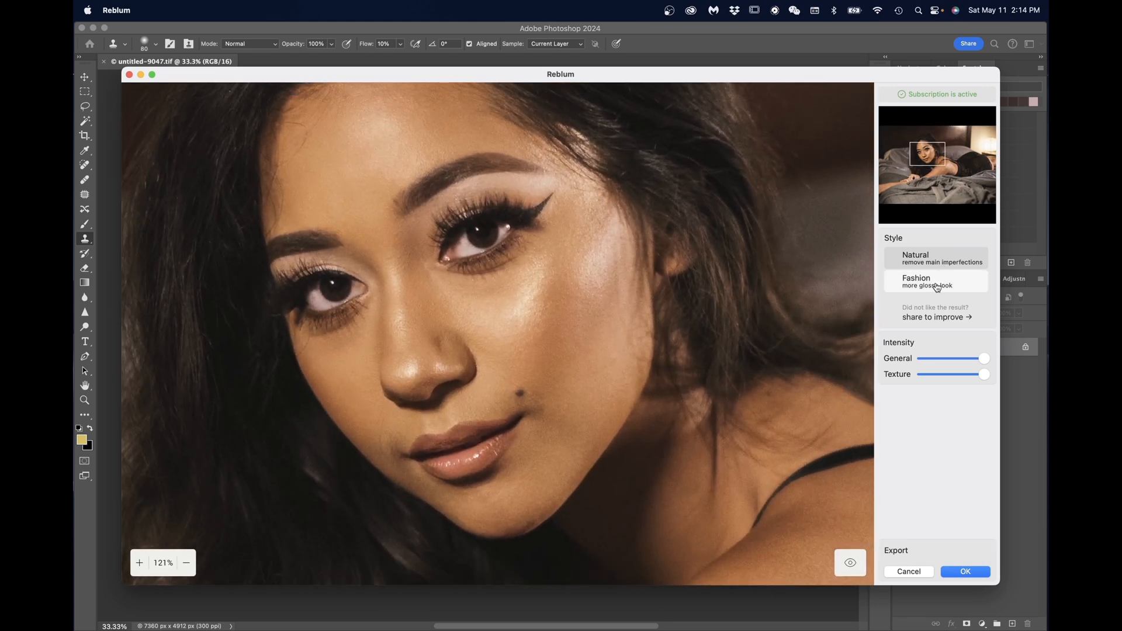
click(937, 287)
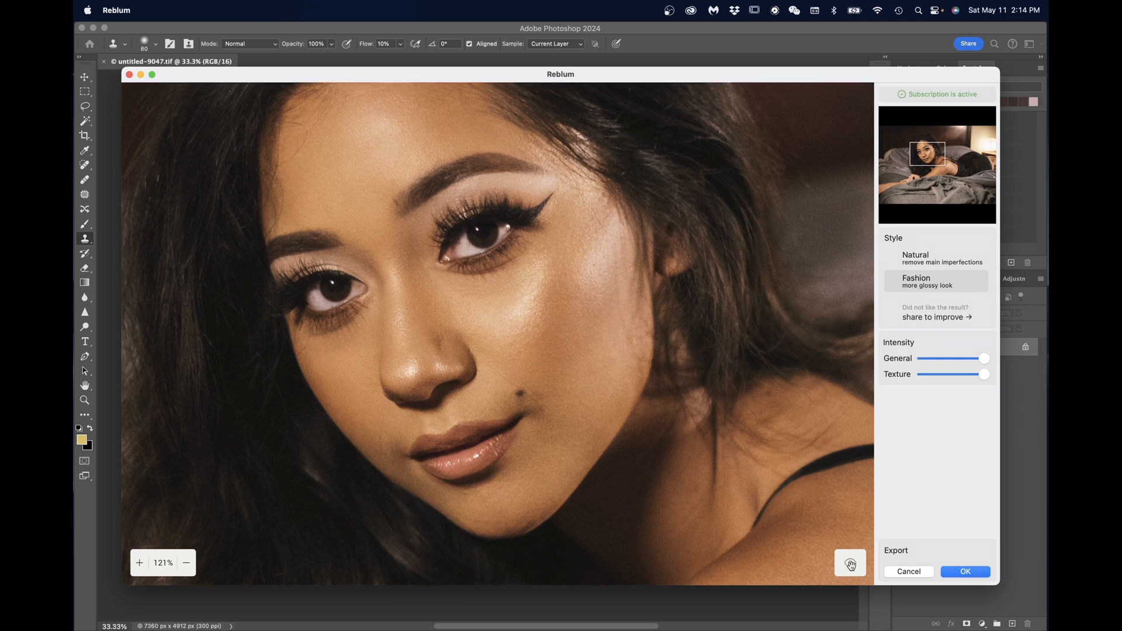
- Compare the Fashion retouch with the original on the face, apply it to untitled-9047.tif and inspect the skin up close
click(851, 564)
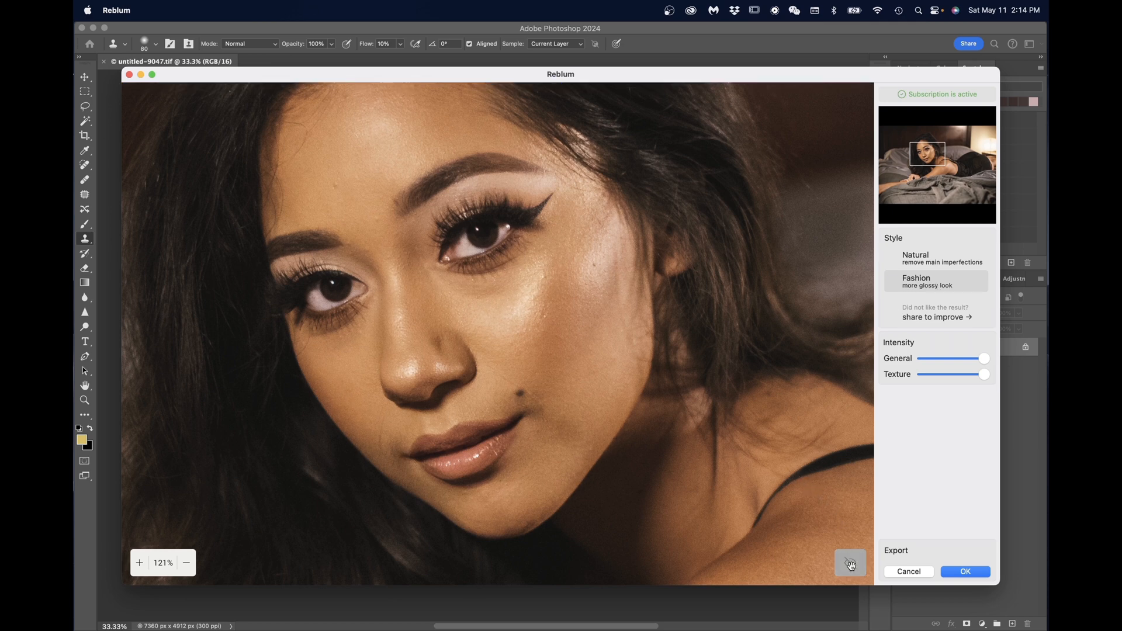
click(851, 564)
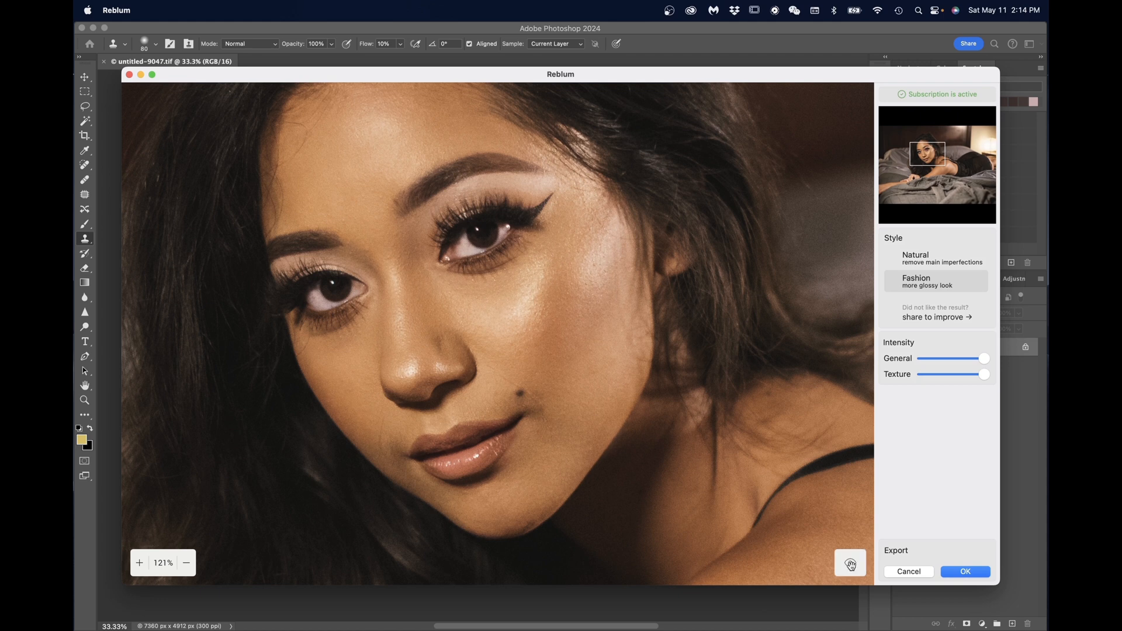
click(851, 565)
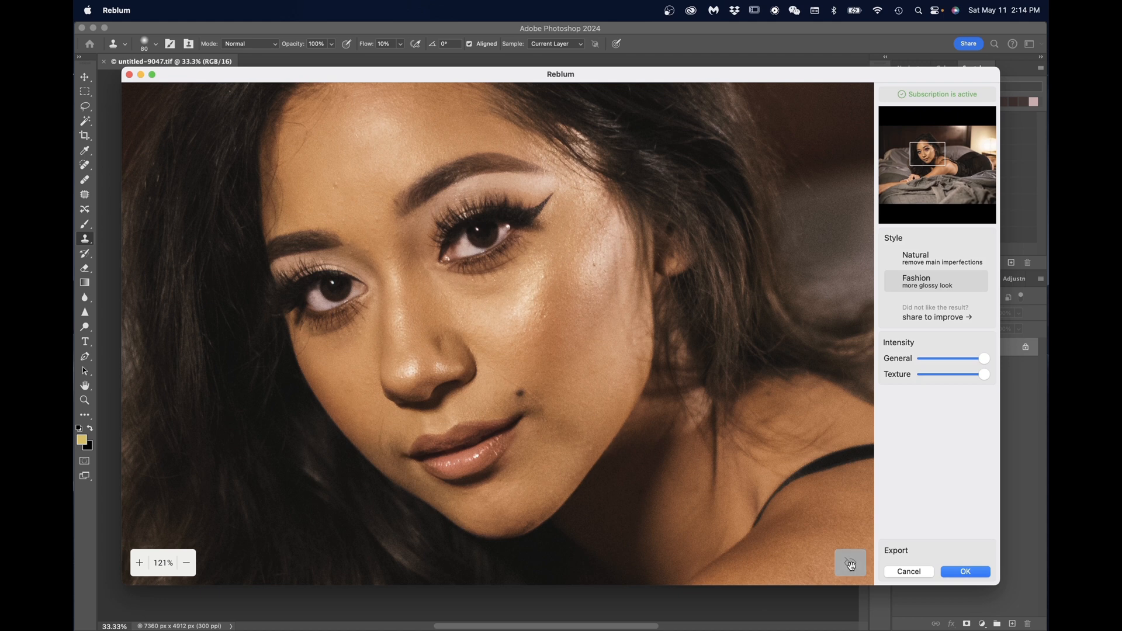
click(851, 565)
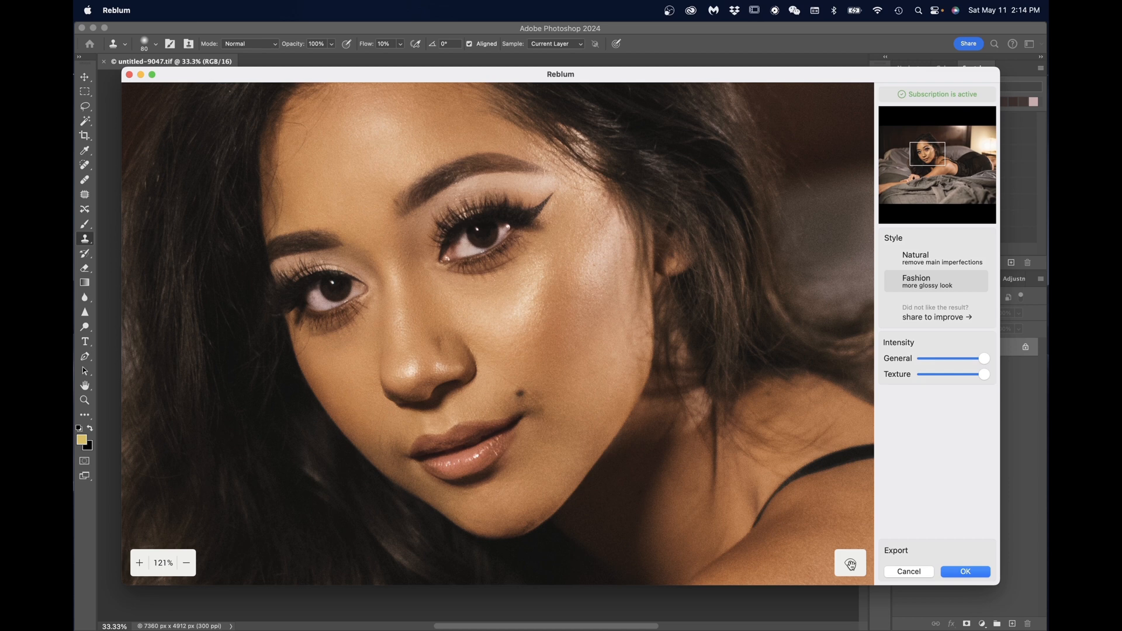
click(851, 565)
click(851, 565)
click(852, 565)
click(970, 573)
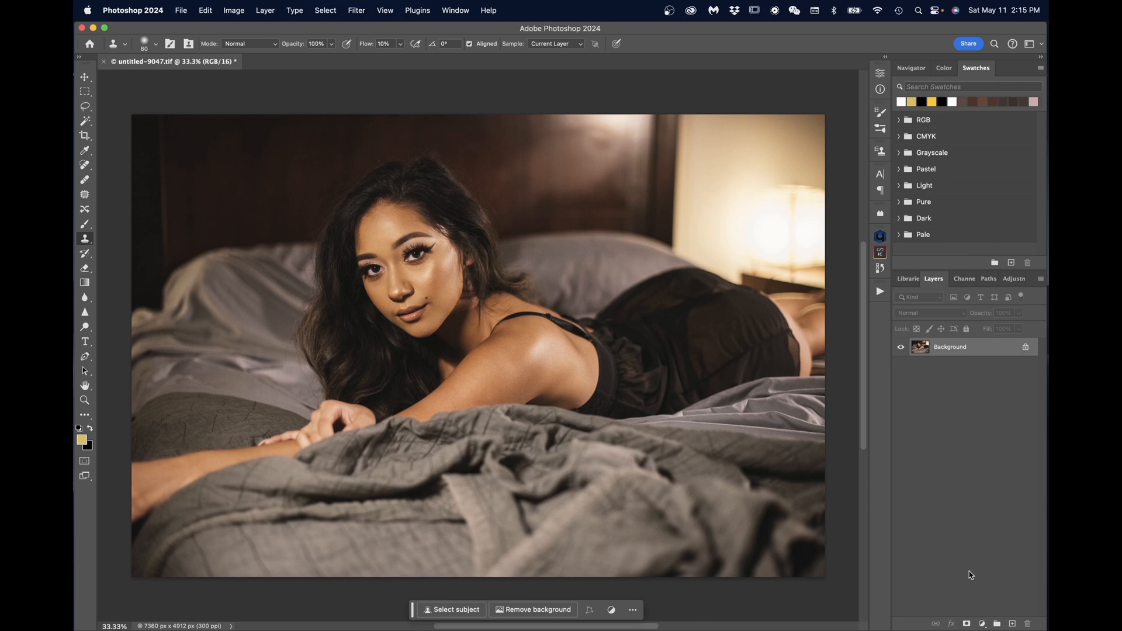
scroll(397, 242, up, 5)
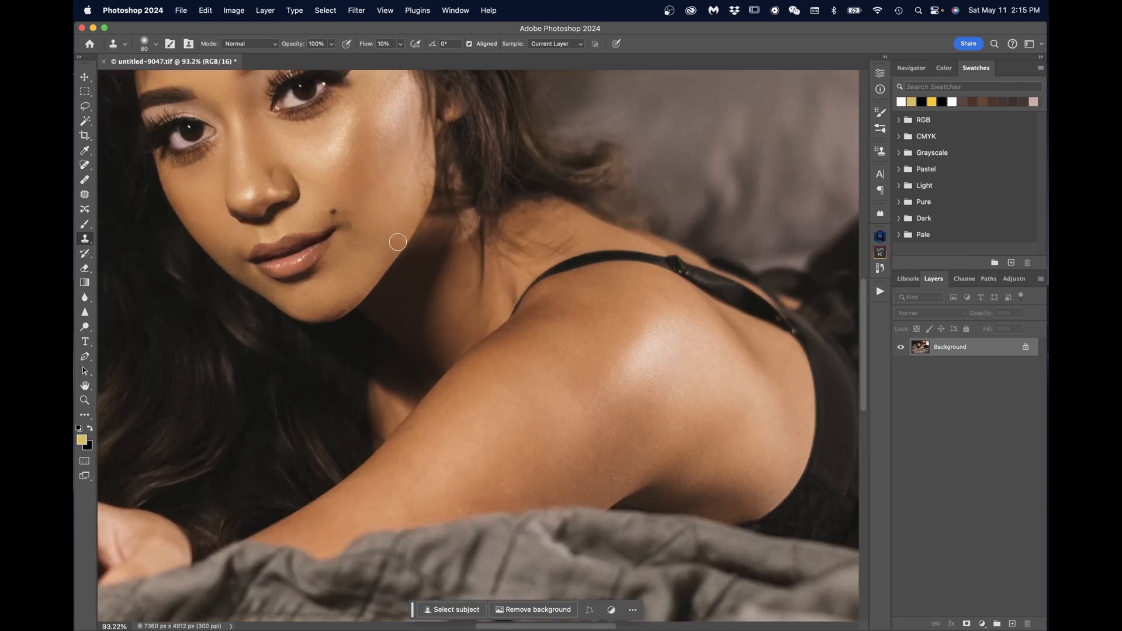
scroll(397, 241, up, 3)
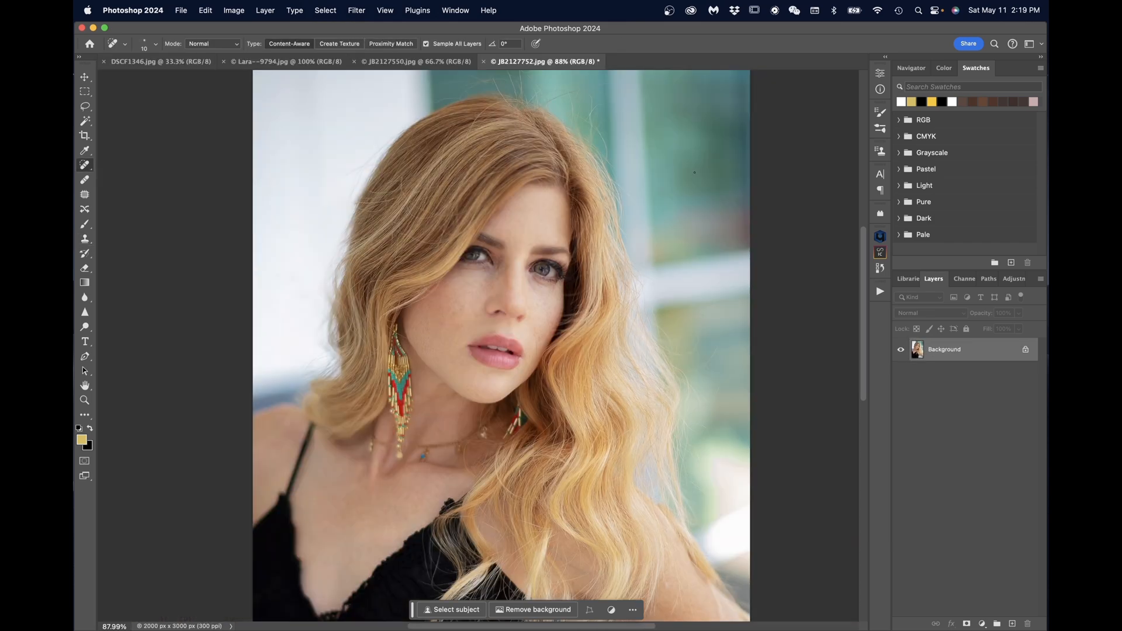
- Retouch J82127752.jpg with Reblum Retouch in the Natural style at full General and Texture intensity, comparing it with the original before applying
click(357, 10)
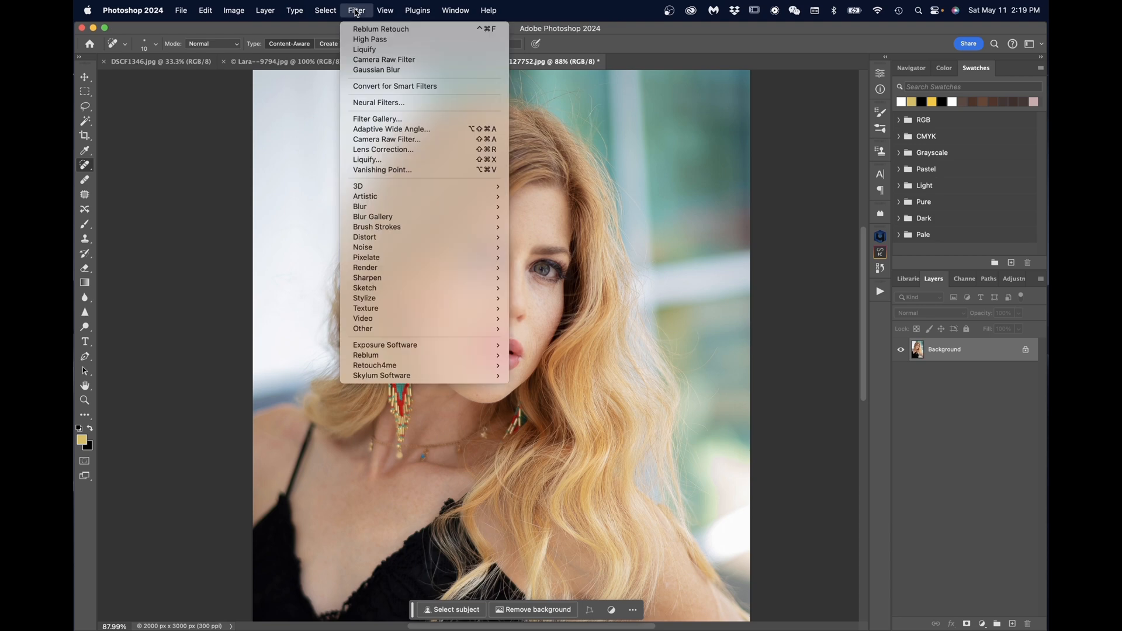
mouse_move(405, 356)
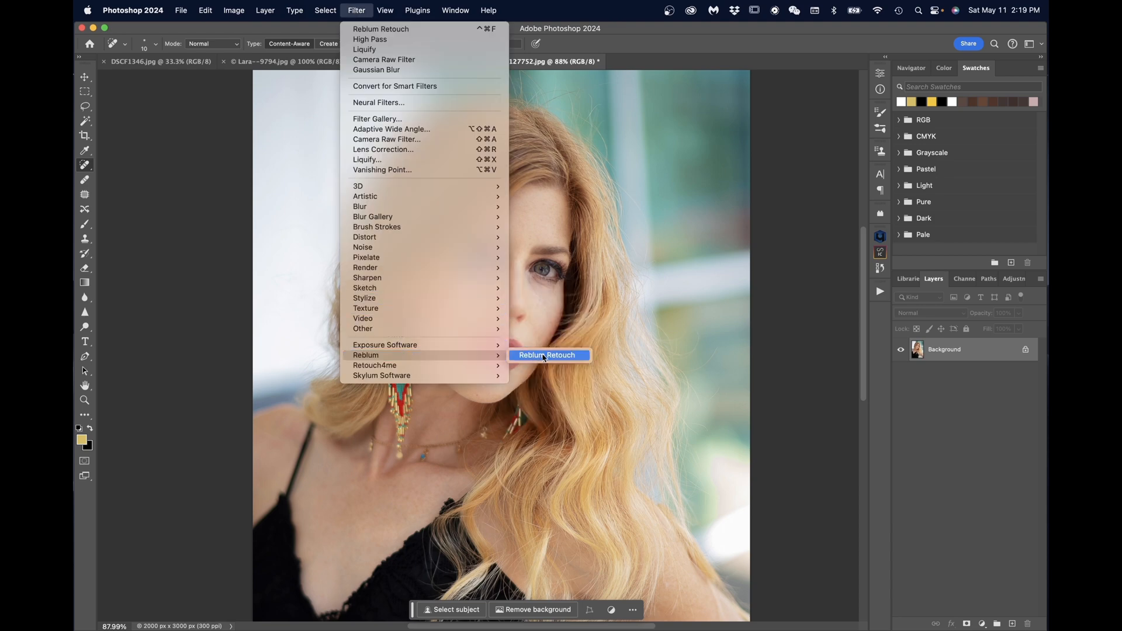
click(544, 356)
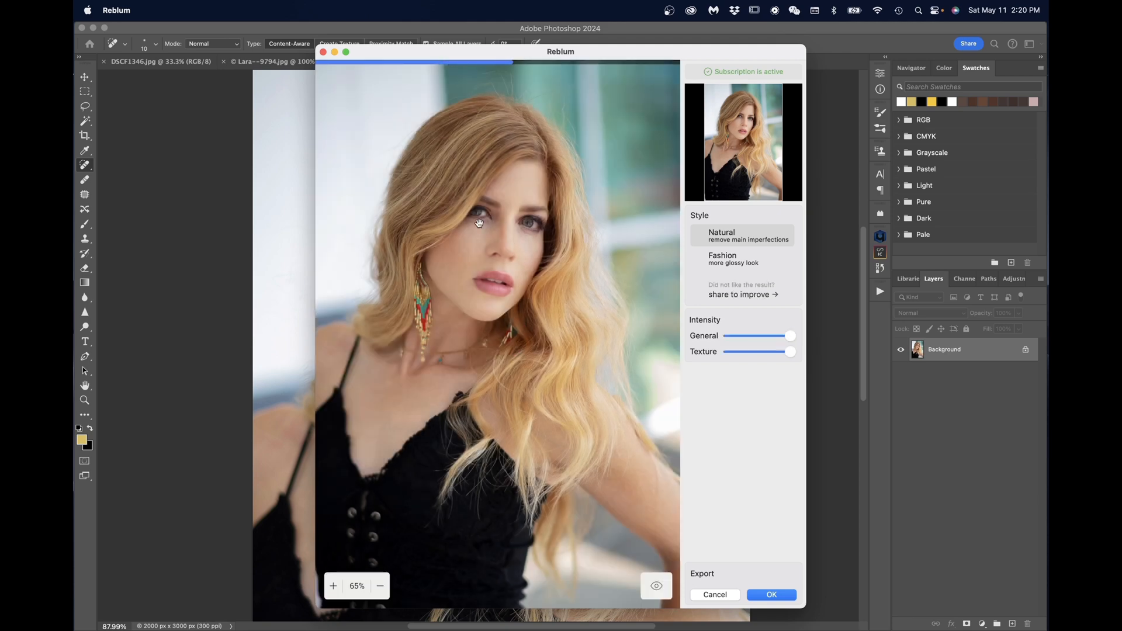
scroll(478, 223, up, 5)
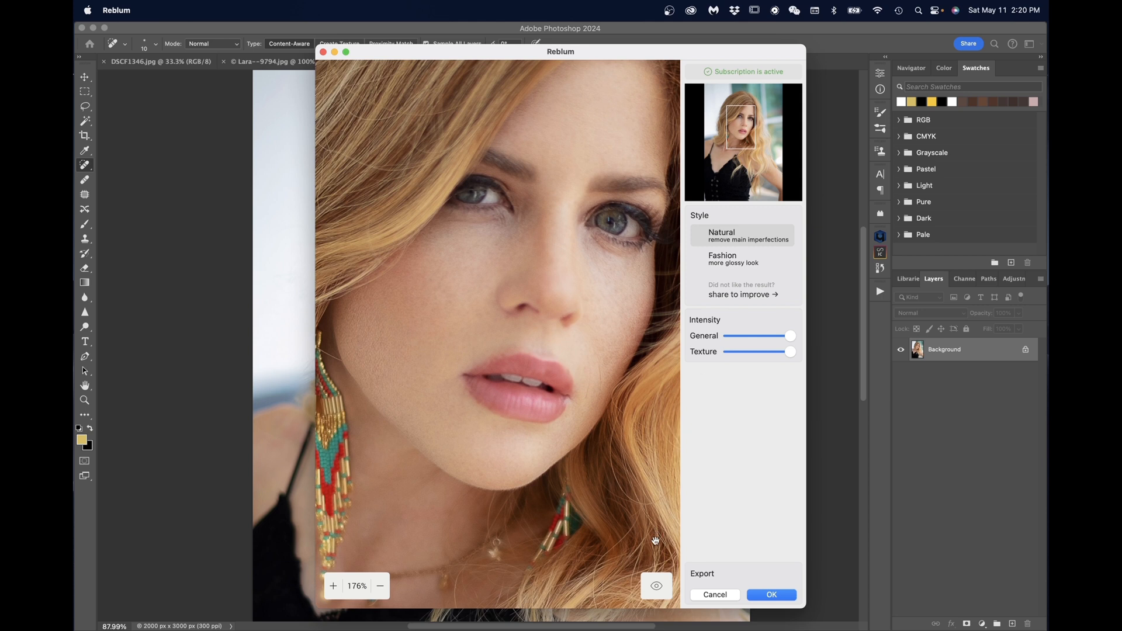
click(657, 587)
click(658, 587)
click(778, 595)
scroll(471, 322, up, 5)
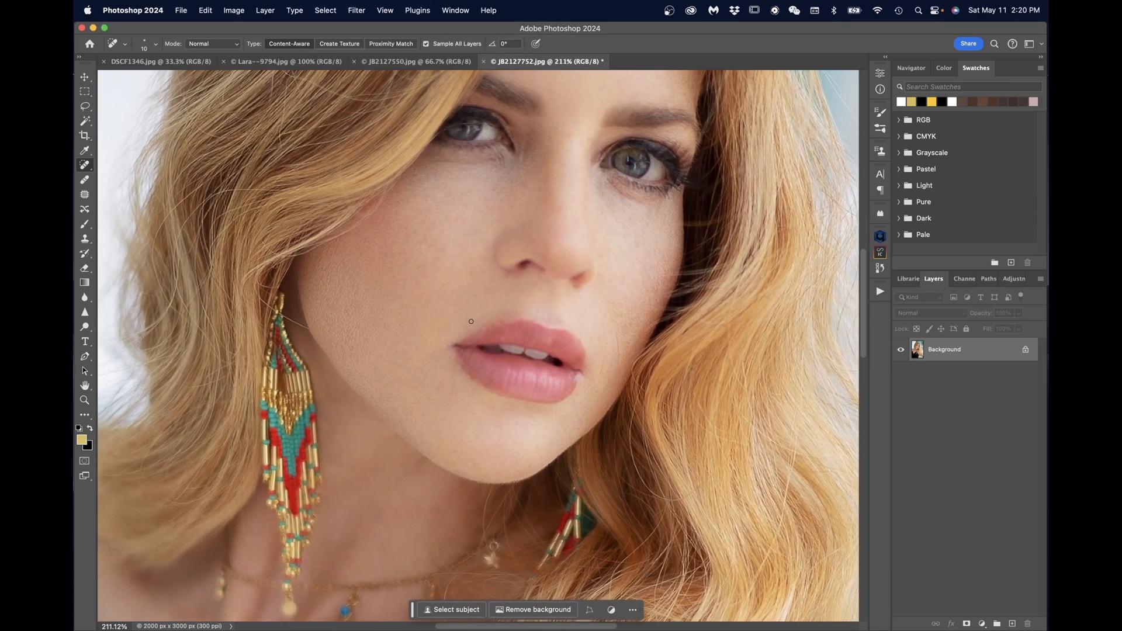
scroll(471, 321, down, 5)
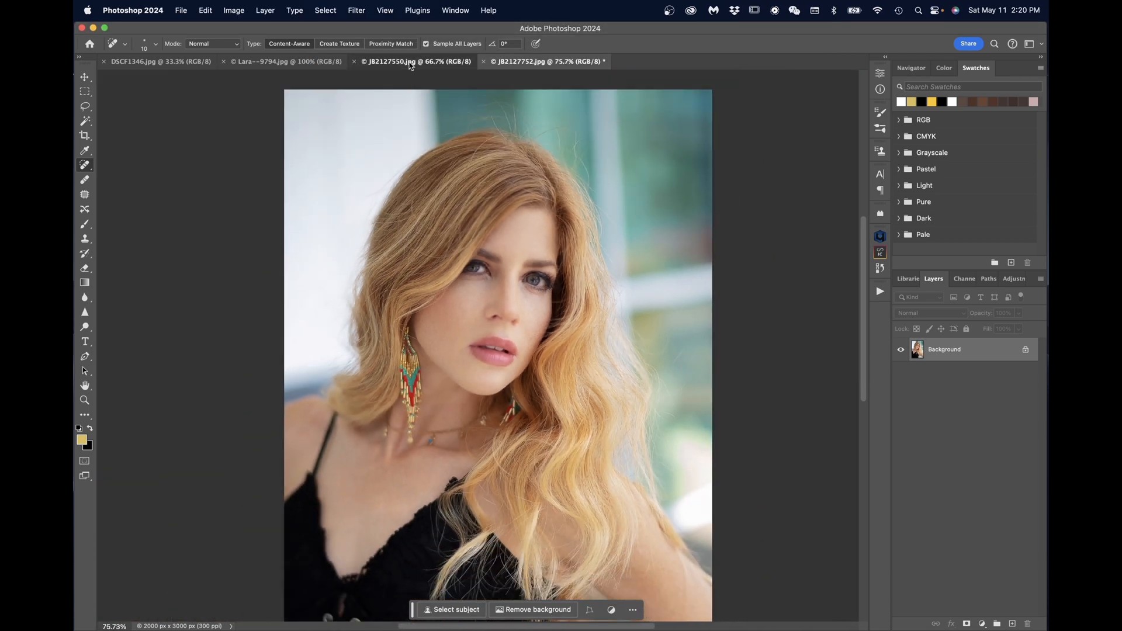
- Switch to J82127550.jpg and run the Reblum Retouch filter on it
click(411, 62)
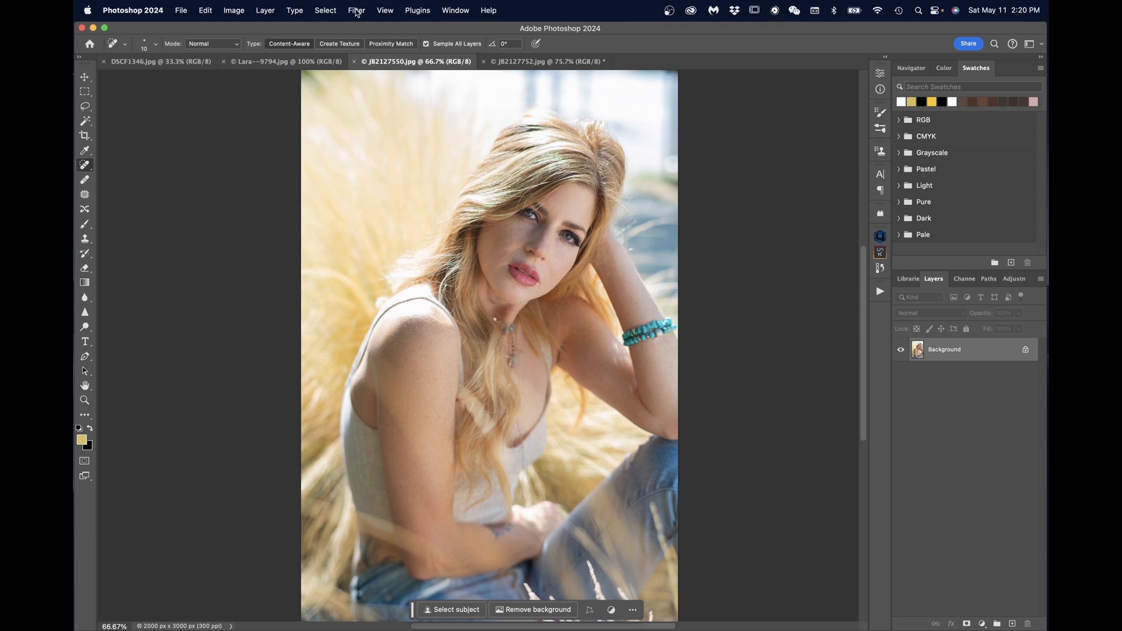
click(356, 11)
mouse_move(417, 356)
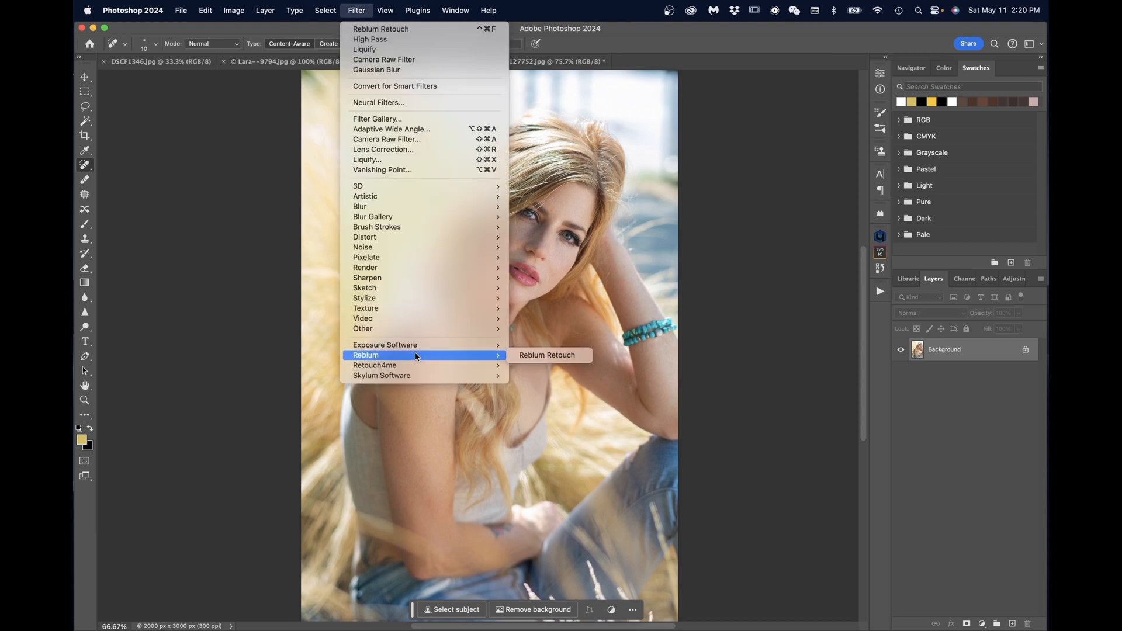
click(528, 356)
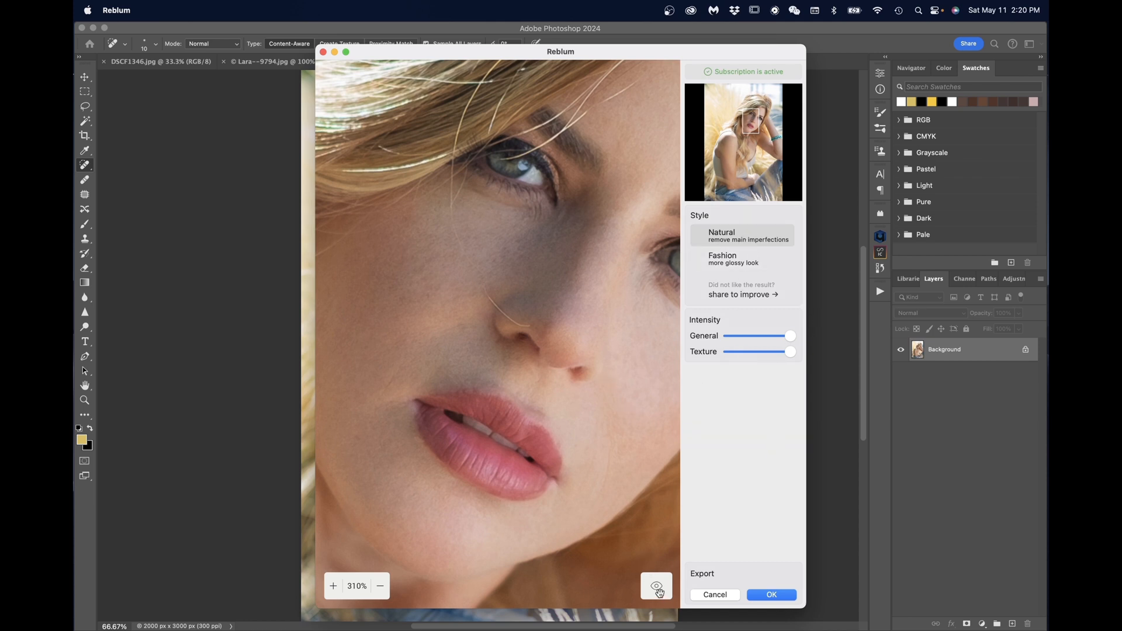
- Compare the Natural retouch with the original on the face repeatedly and apply it to J82127550.jpg at full General and Texture intensity
click(658, 591)
click(658, 592)
click(658, 592)
click(659, 591)
click(658, 592)
click(658, 591)
click(658, 592)
click(658, 591)
click(658, 591)
click(658, 592)
click(658, 592)
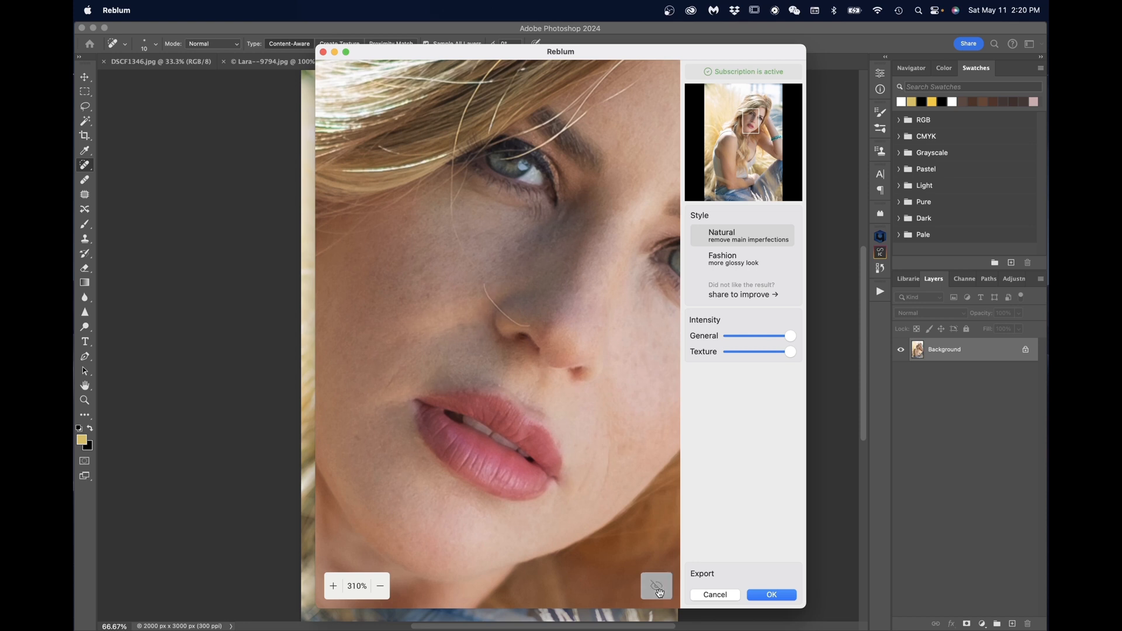
click(659, 592)
click(659, 592)
click(658, 589)
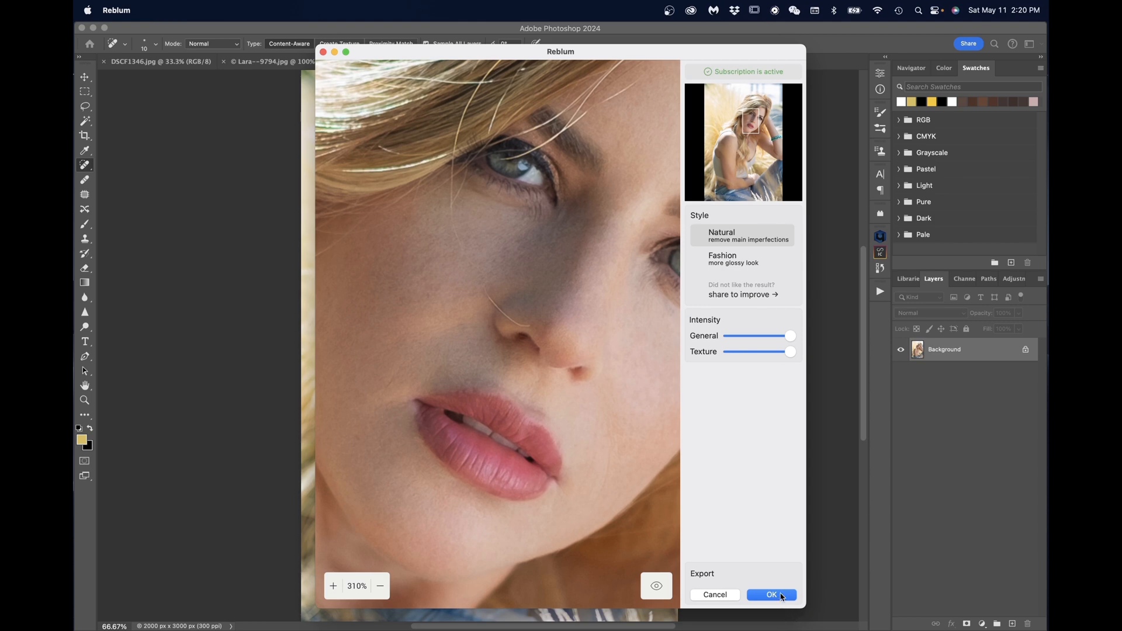
click(784, 596)
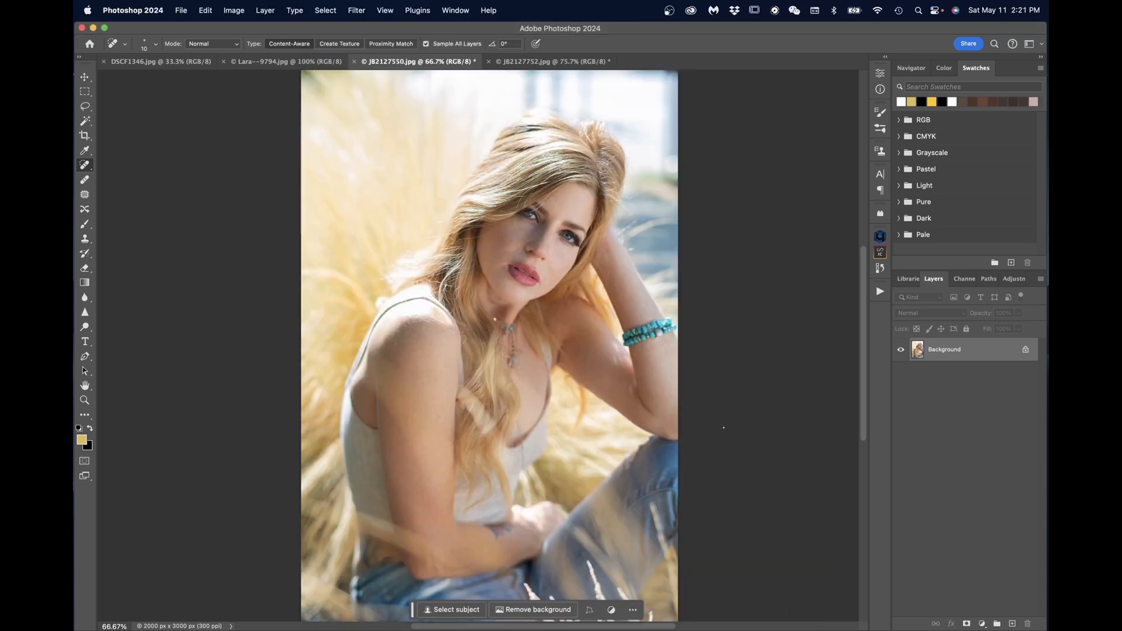
scroll(514, 252, up, 5)
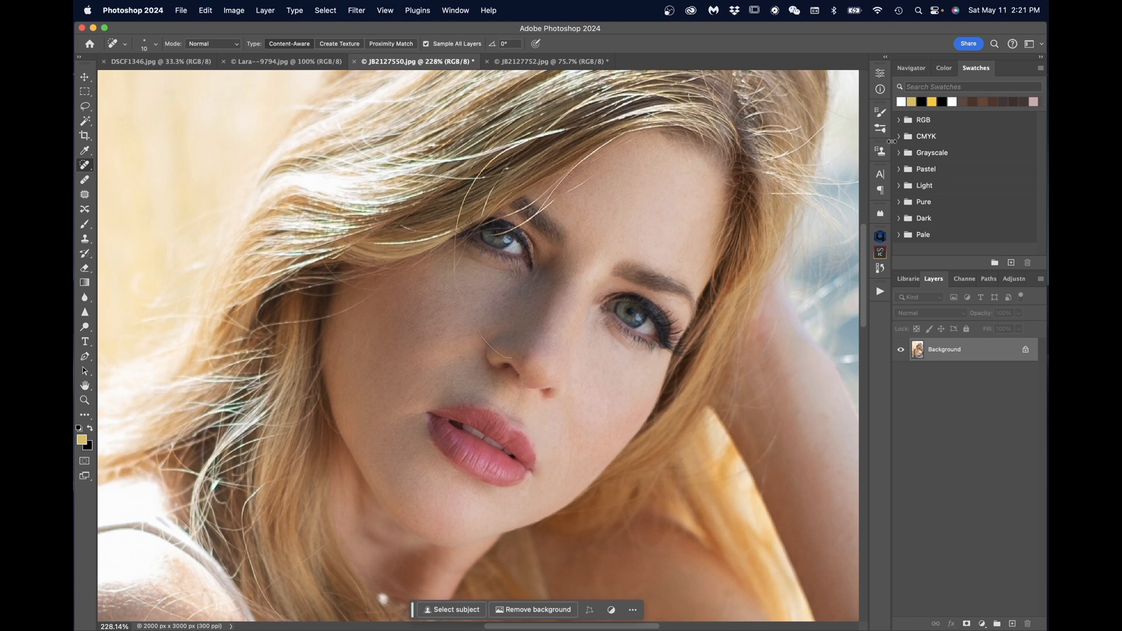
- Switch to the open portrait numbered 9794, inspect its skin up close and run the Reblum Retouch filter on it
key(ctrl+shift+Tab)
scroll(393, 257, up, 5)
scroll(394, 257, up, 3)
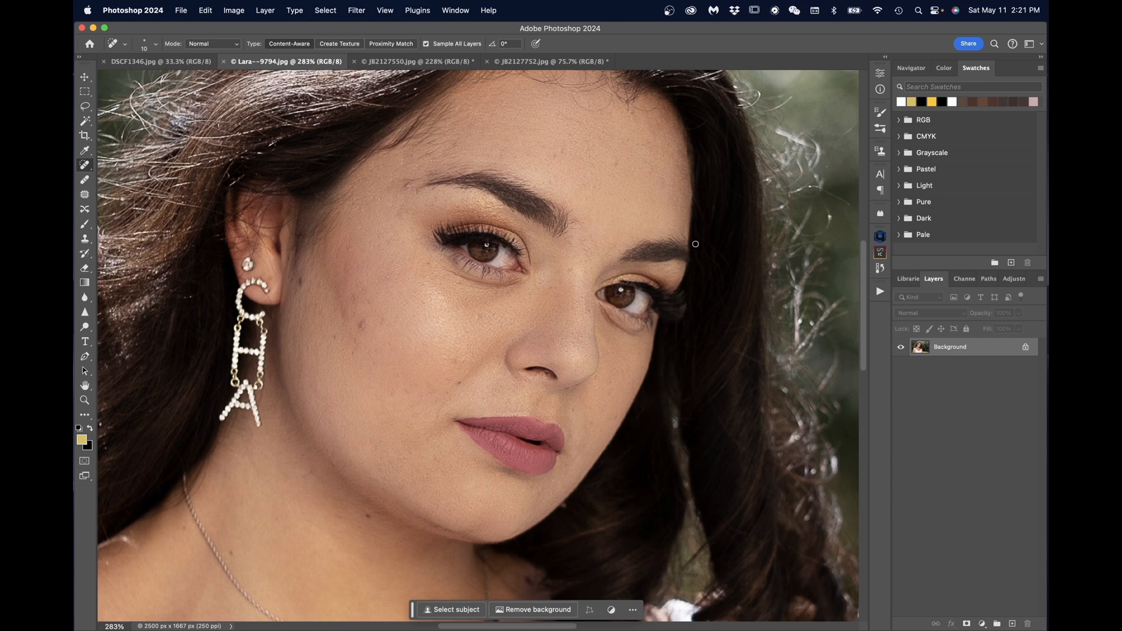
click(355, 10)
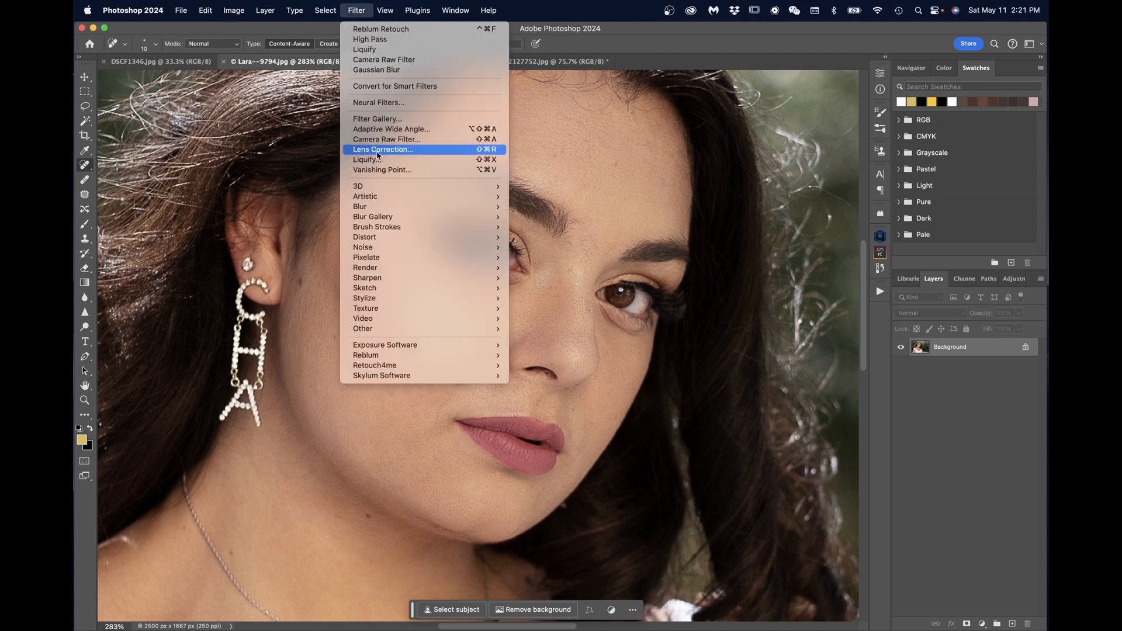
mouse_move(384, 357)
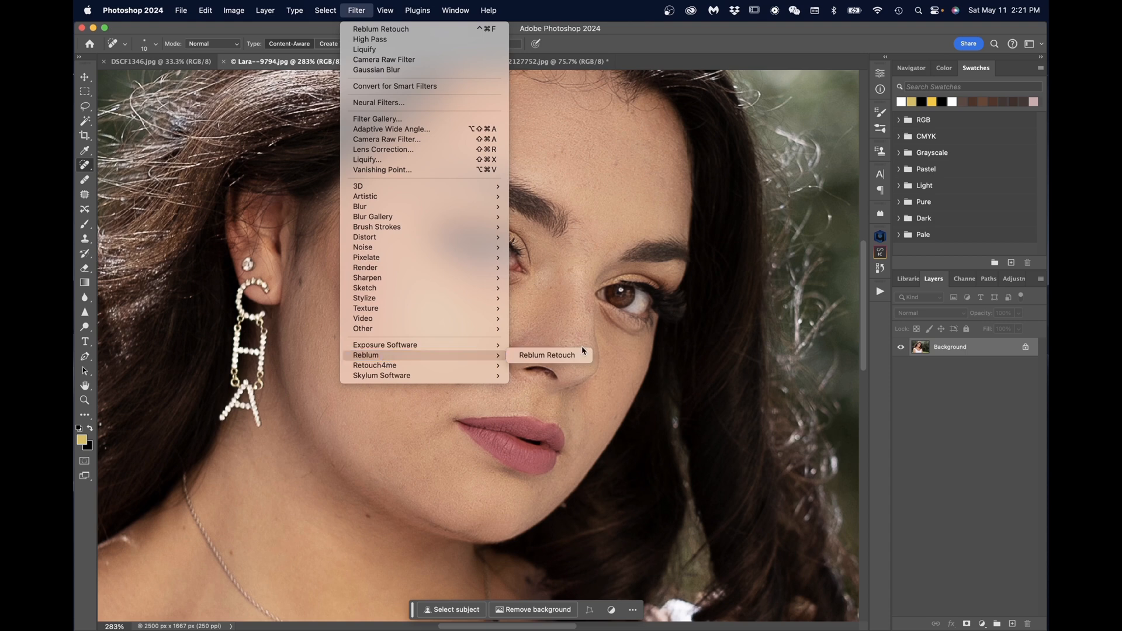
click(564, 356)
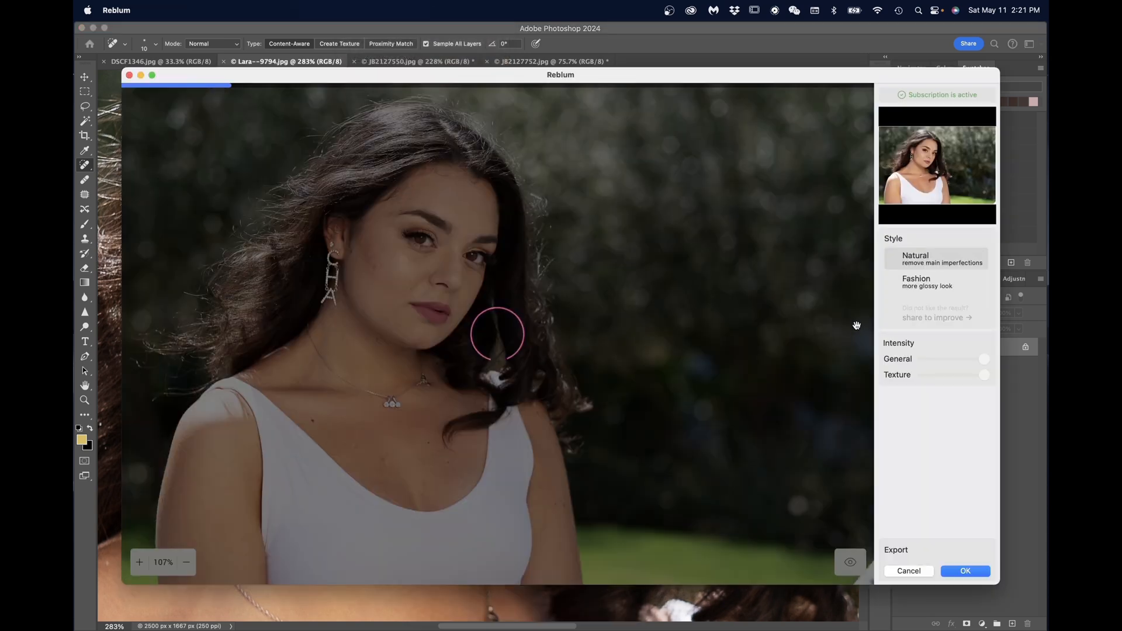
scroll(343, 254, up, 5)
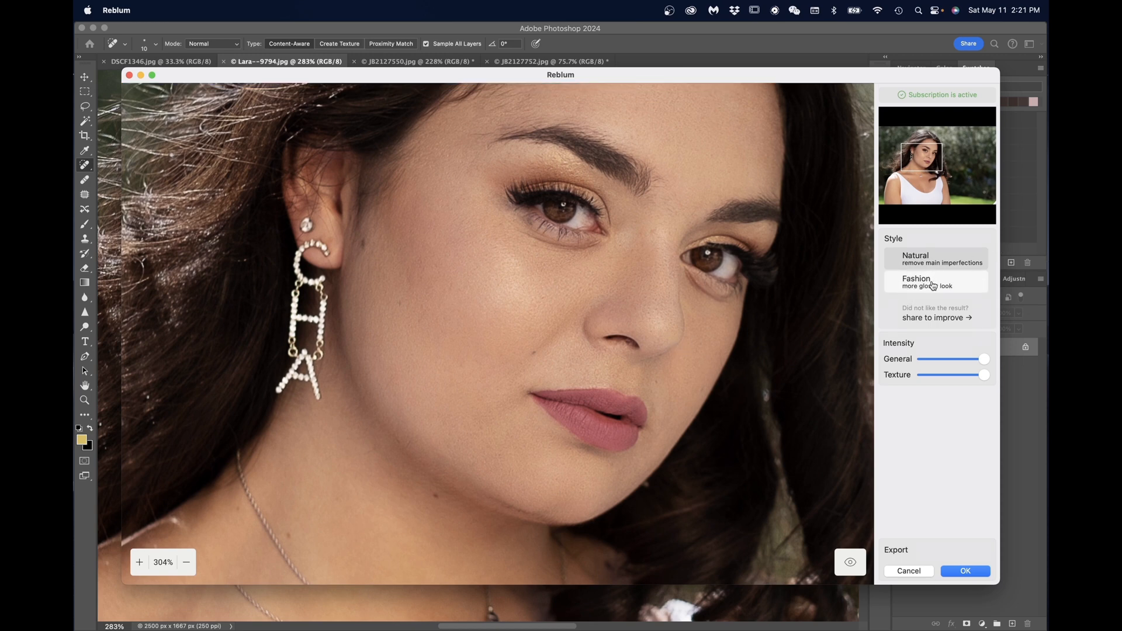
- Try the Fashion style against the original on the face and set the style to Natural
click(934, 284)
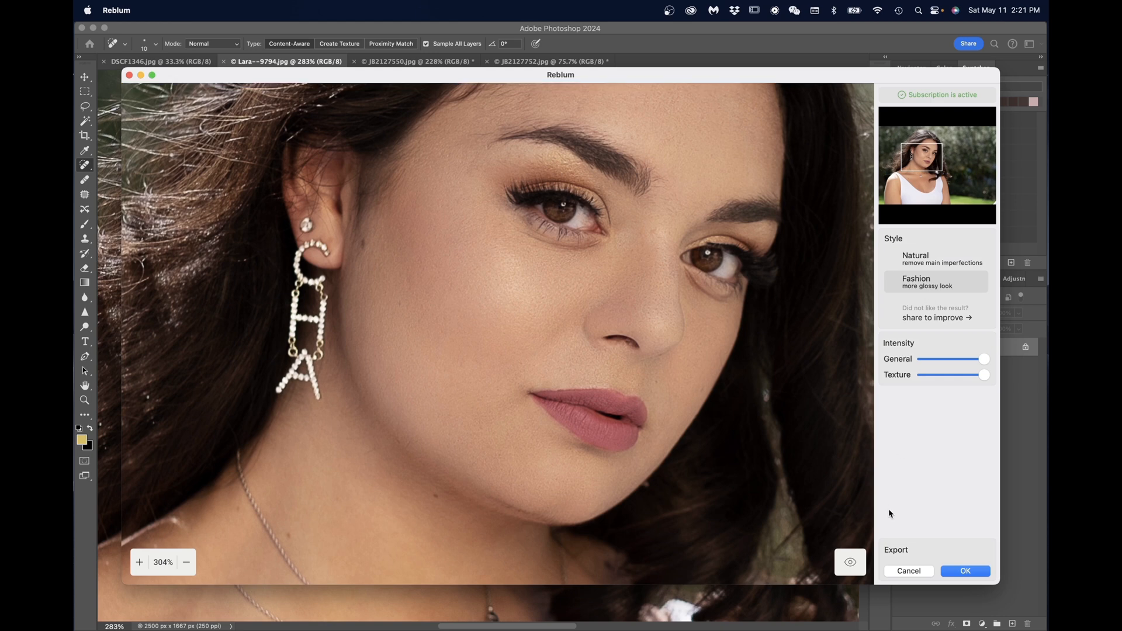
click(850, 562)
click(851, 563)
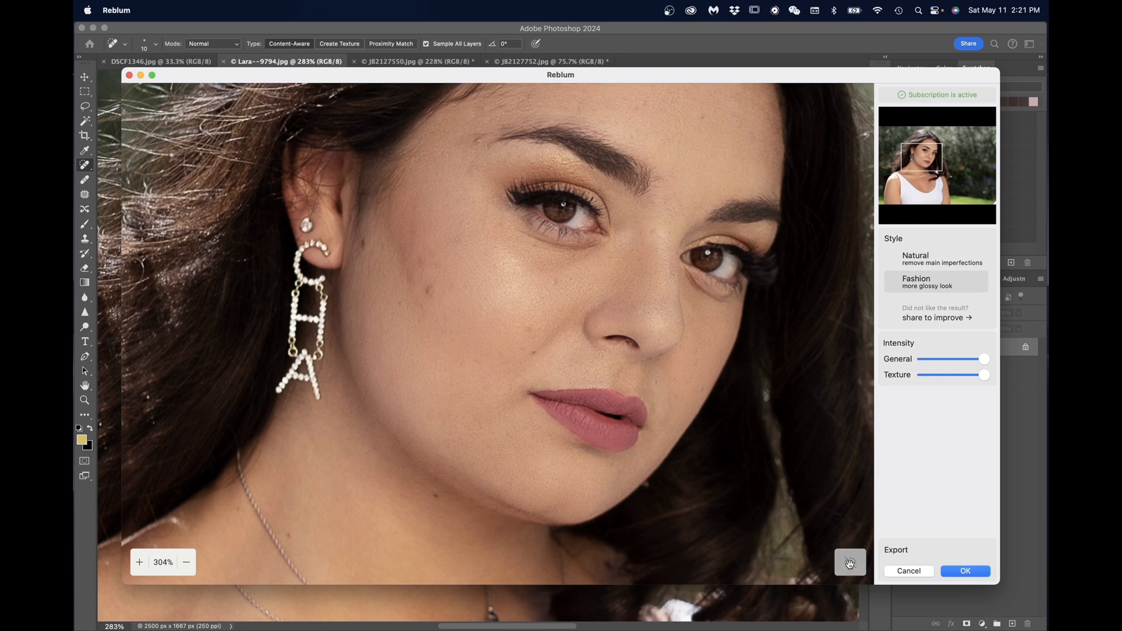
click(851, 563)
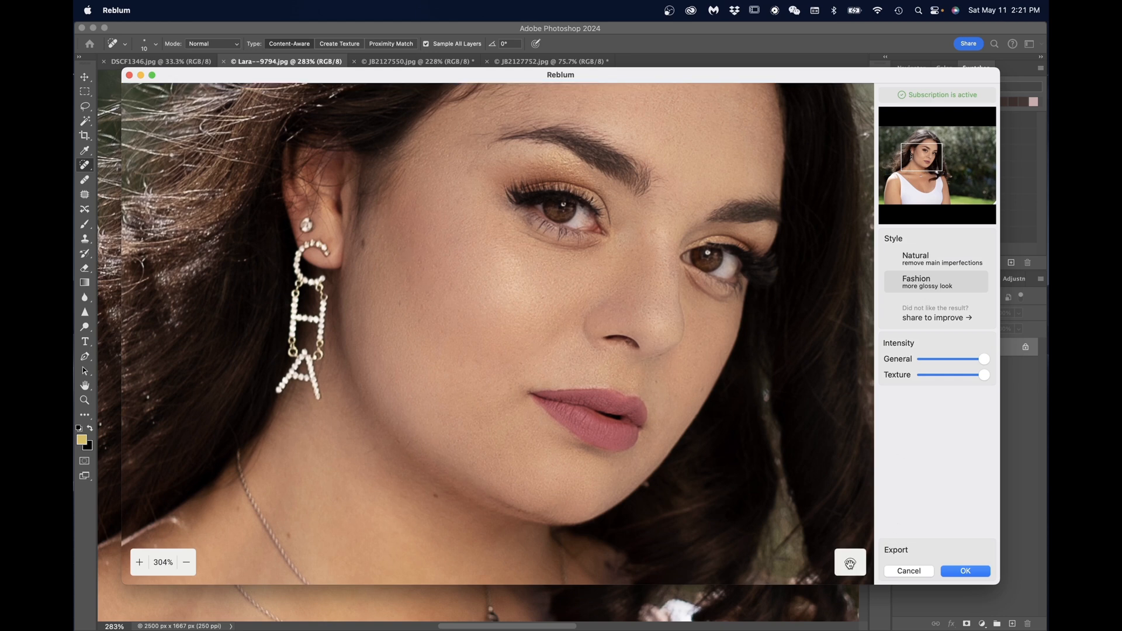
click(850, 563)
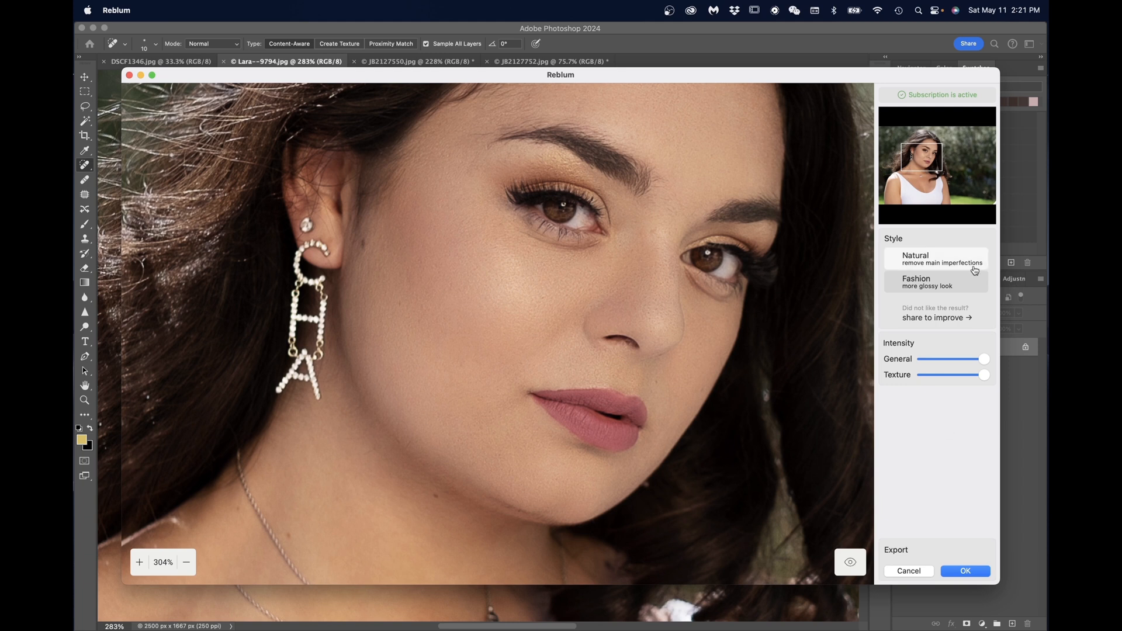
click(930, 259)
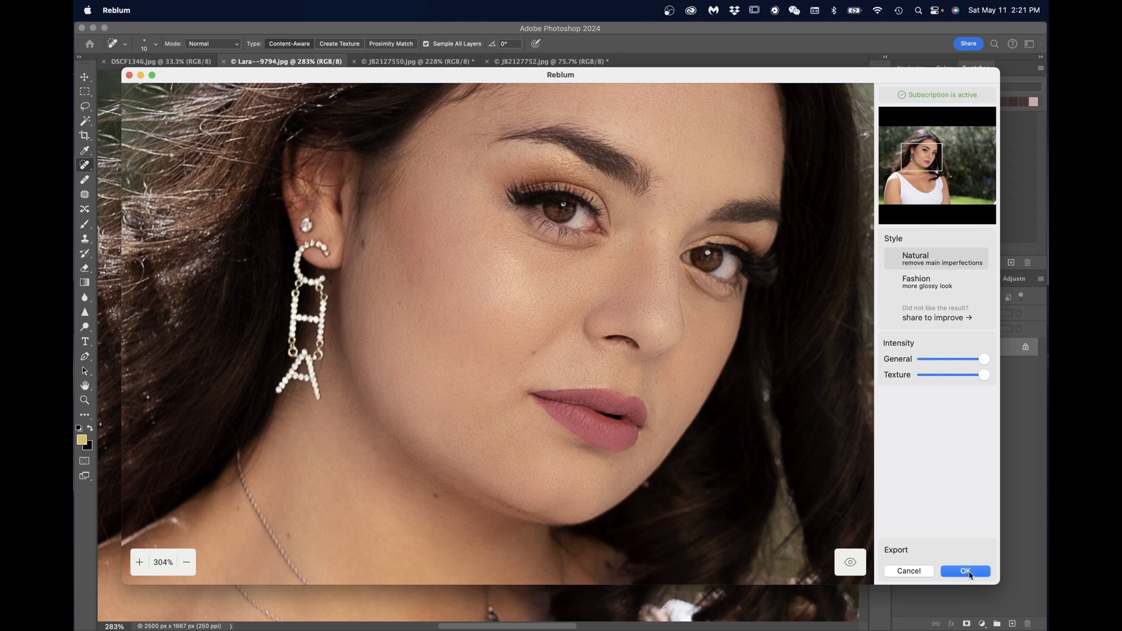
- Apply the Natural retouch to portrait 9794 at full General and Texture intensity and switch to DSCF1346.jpg
click(965, 571)
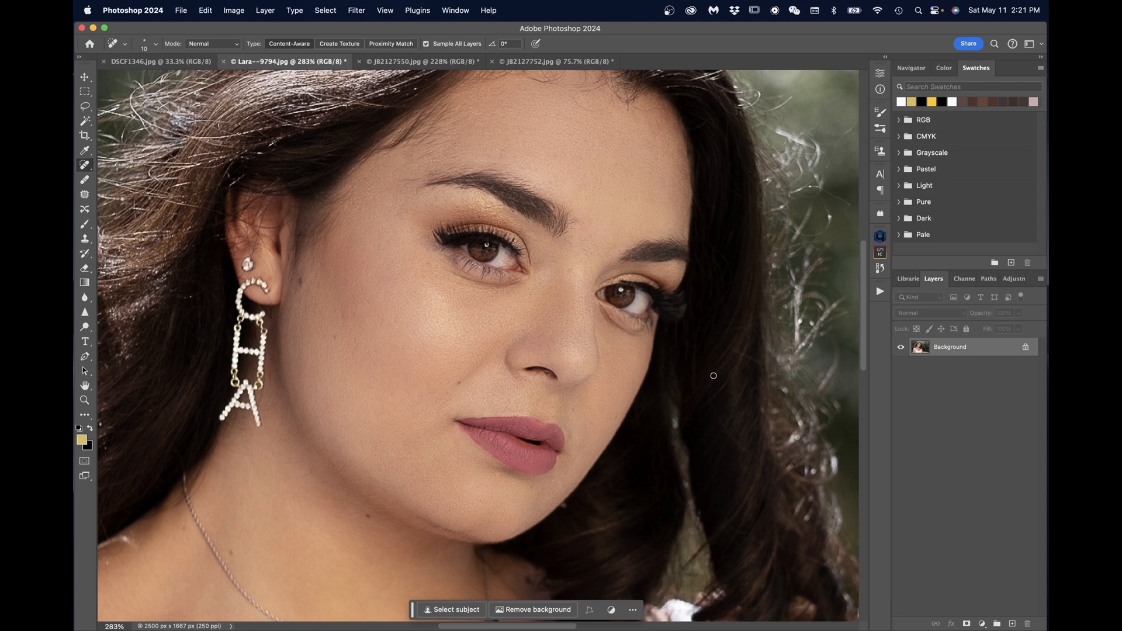
click(160, 61)
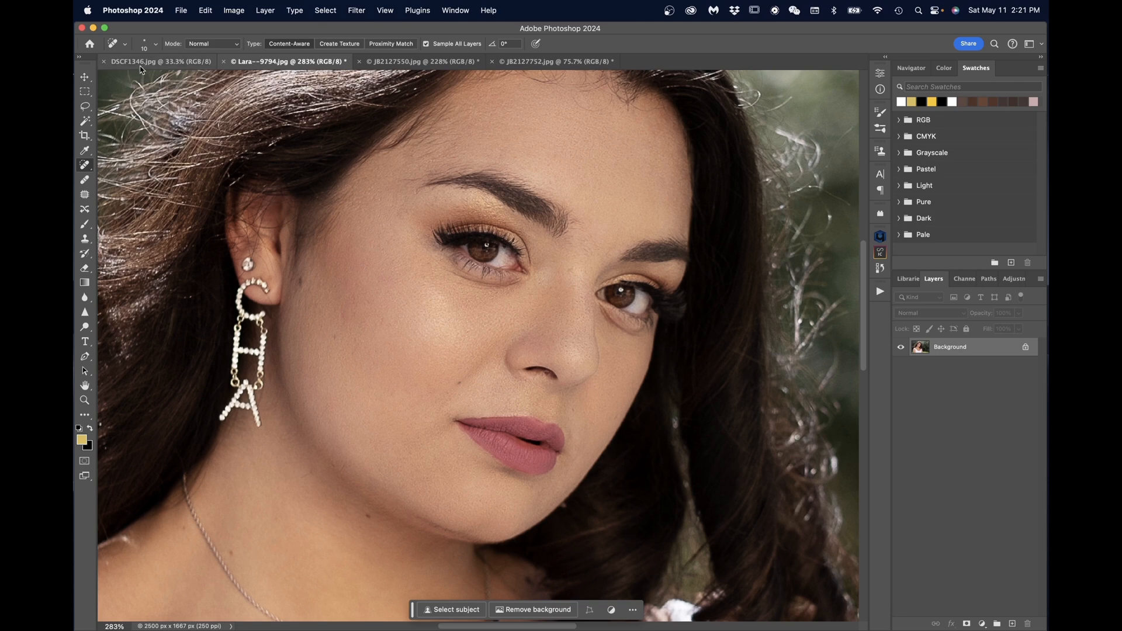
scroll(484, 355, up, 5)
scroll(484, 355, right, 2)
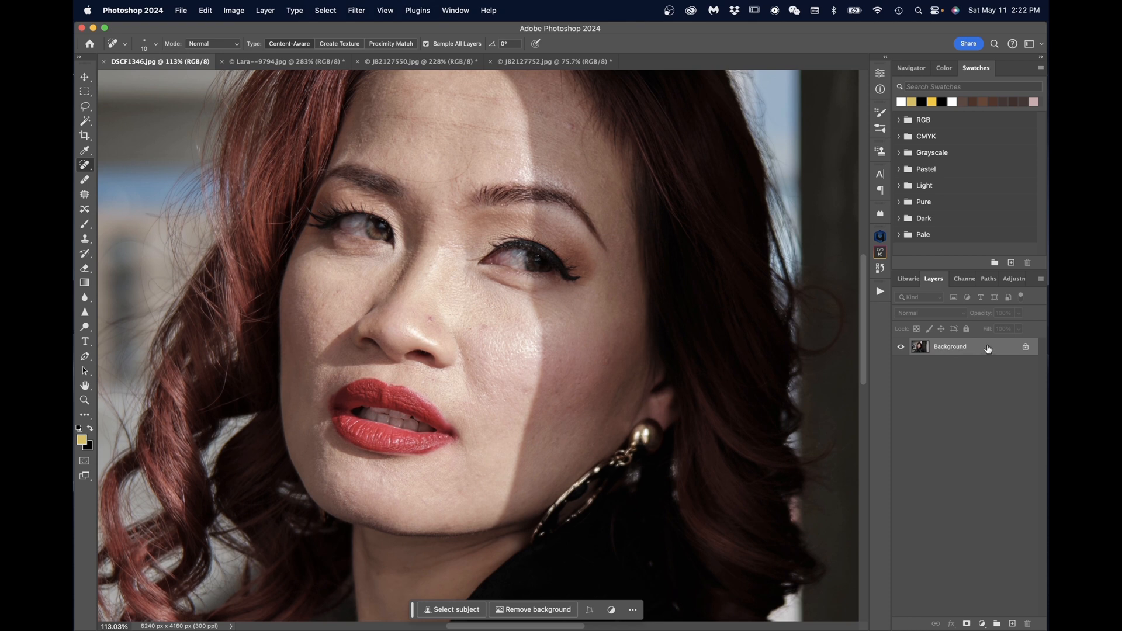
- Duplicate the Background layer of DSCF1346.jpg and run the Reblum Retouch filter on the copy
drag(988, 349, 1013, 625)
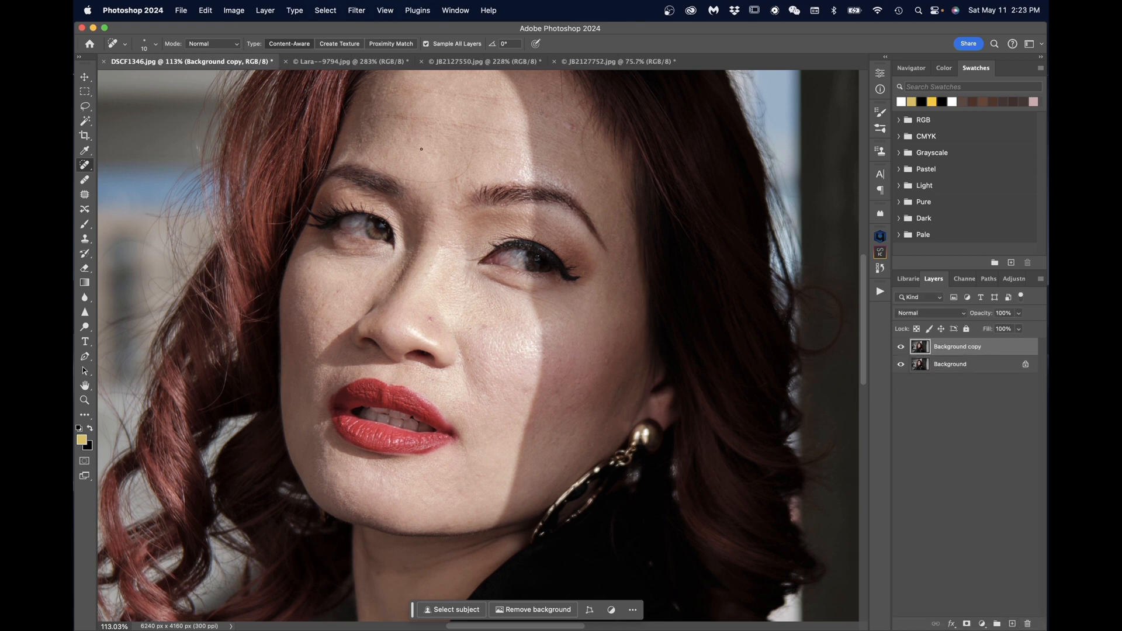
click(354, 9)
mouse_move(494, 356)
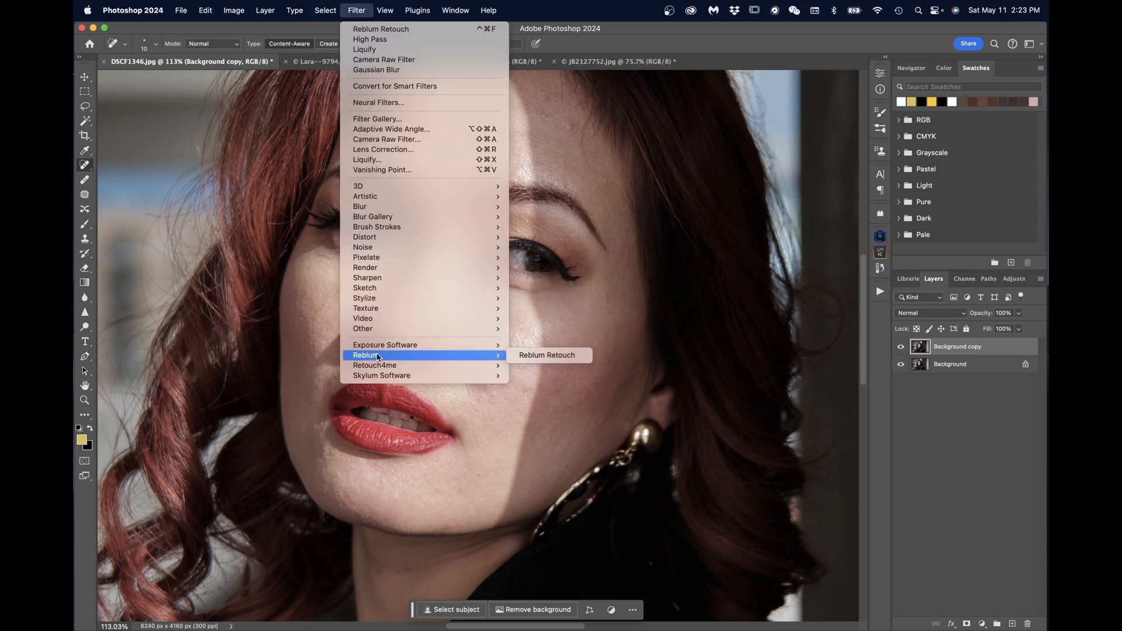
click(550, 356)
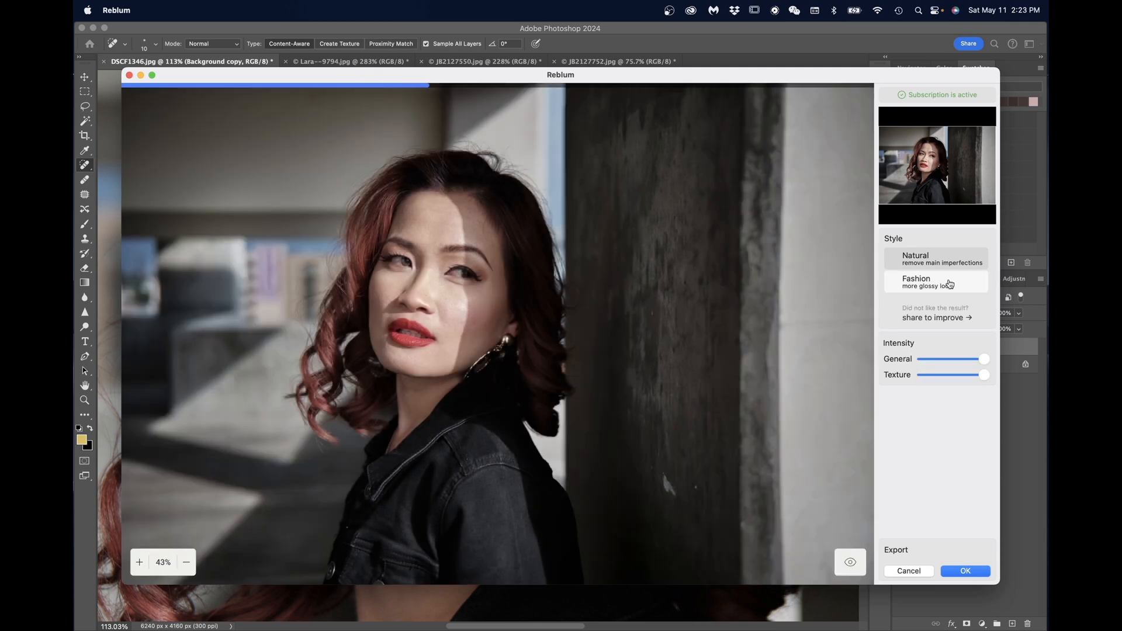
- Set the retouch style to Fashion and compare the retouched face with the original up close
click(947, 283)
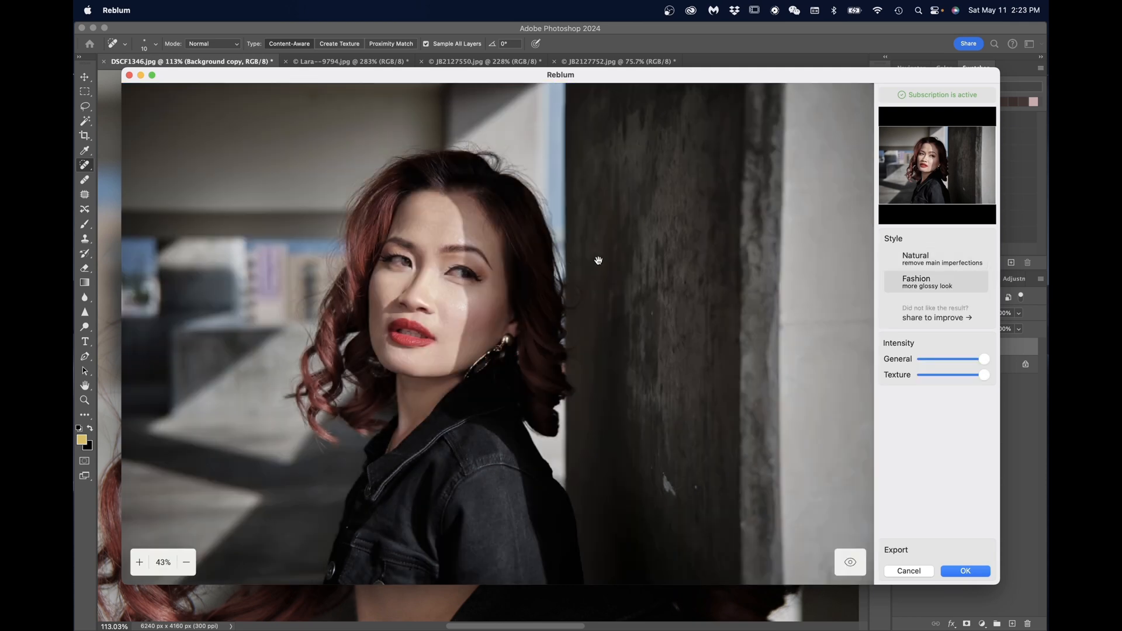
scroll(473, 270, up, 5)
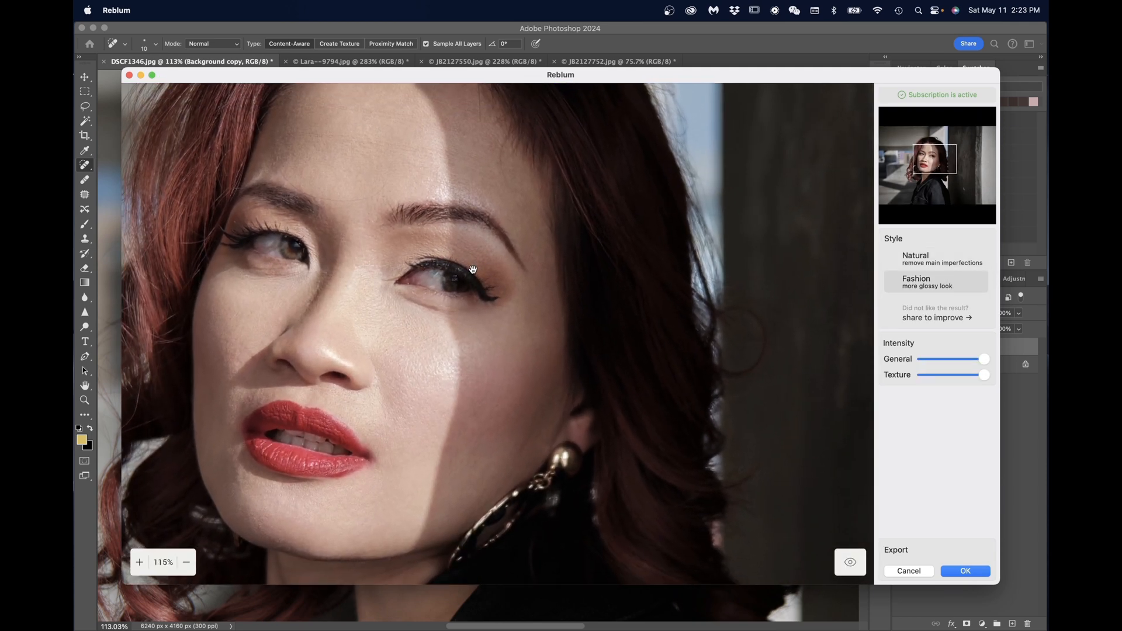
drag(433, 375, 470, 325)
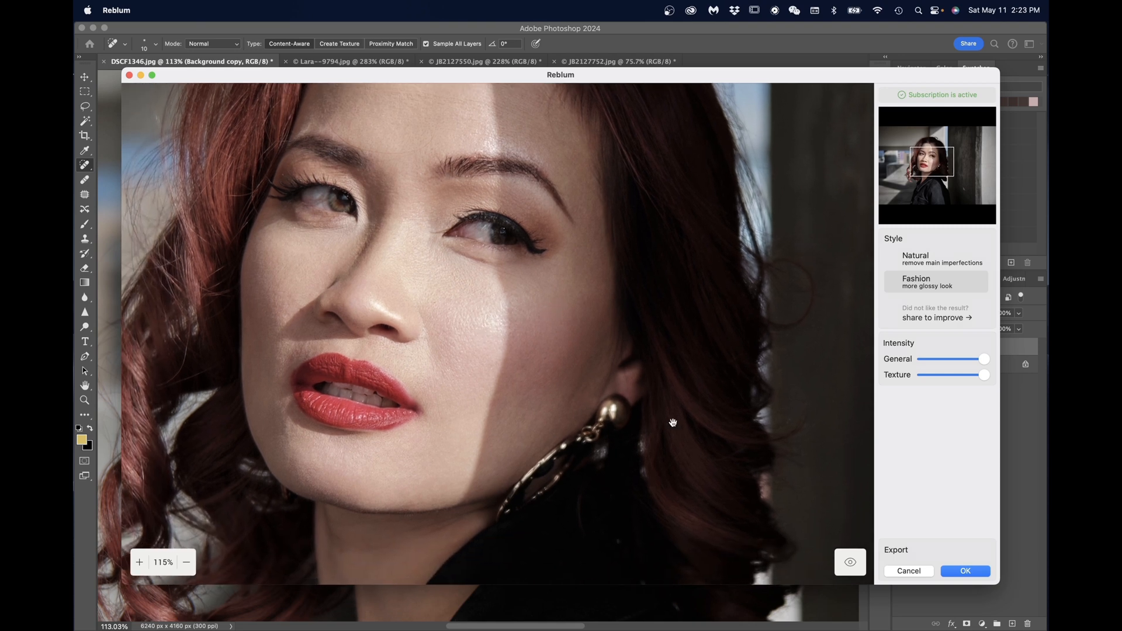
click(851, 568)
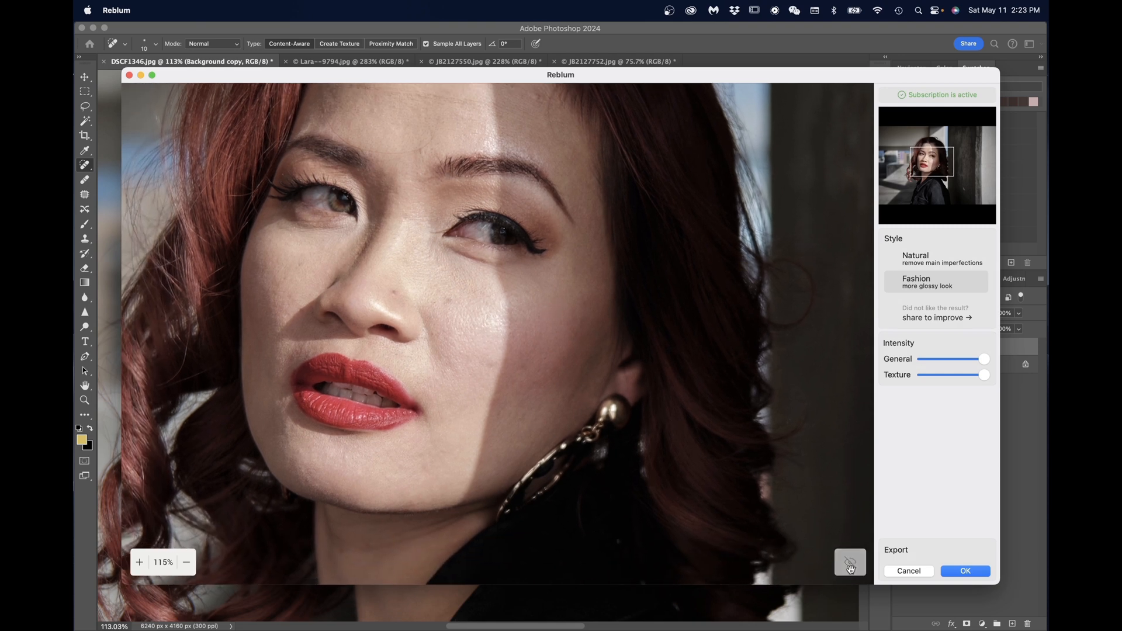
click(851, 568)
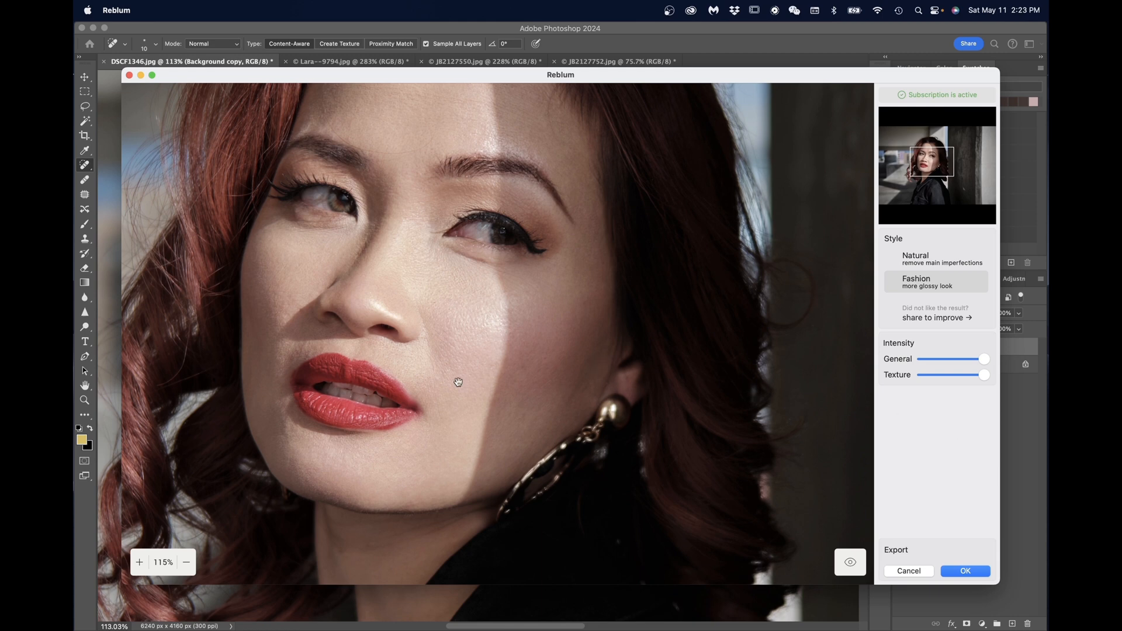
- Try minimum Texture intensity on the cheek skin, restore it to full and apply the Fashion retouch to the Background copy layer
scroll(458, 381, up, 5)
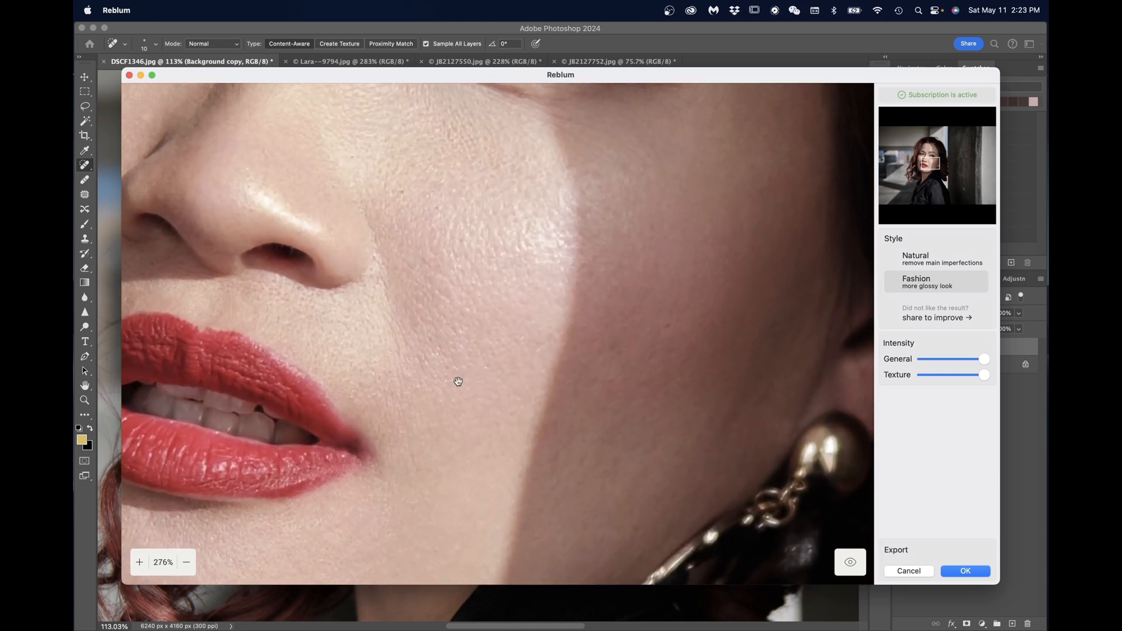
scroll(457, 380, down, 1)
drag(578, 414, 533, 368)
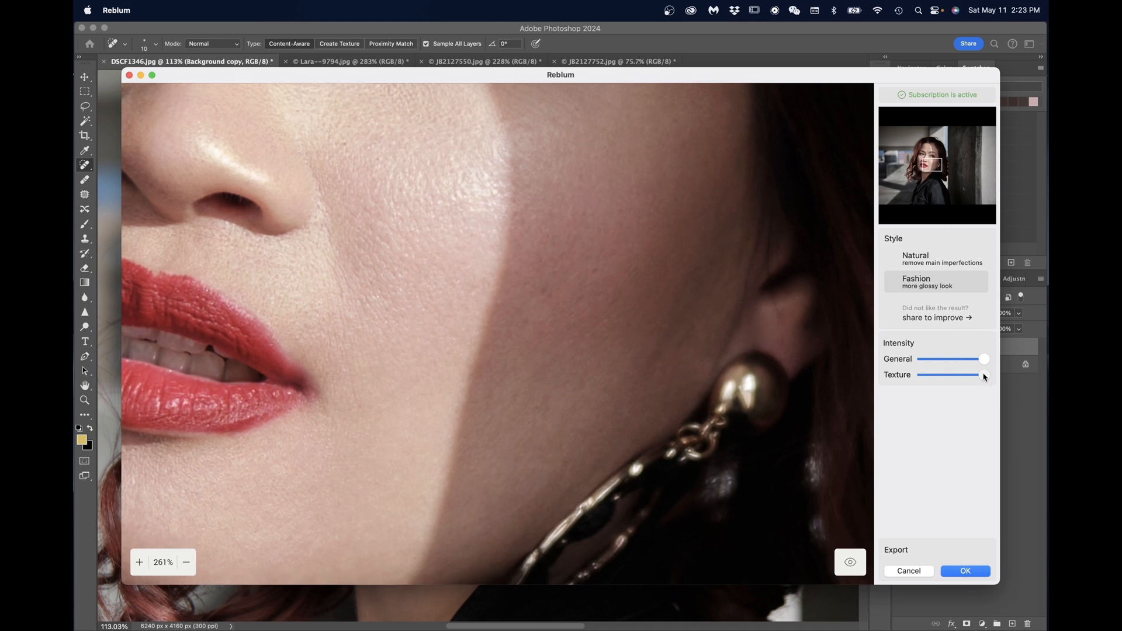
drag(986, 377, 899, 380)
drag(925, 377, 986, 375)
drag(851, 565, 850, 566)
click(968, 572)
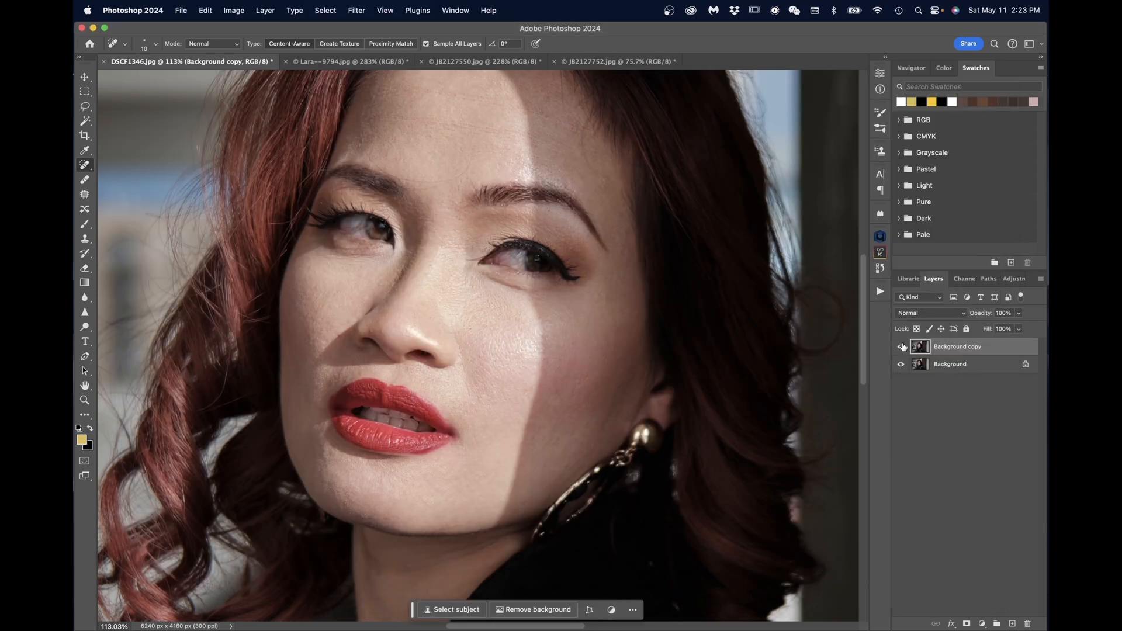
- Compare the retouched Background copy layer with the original by hiding and showing it repeatedly
click(901, 347)
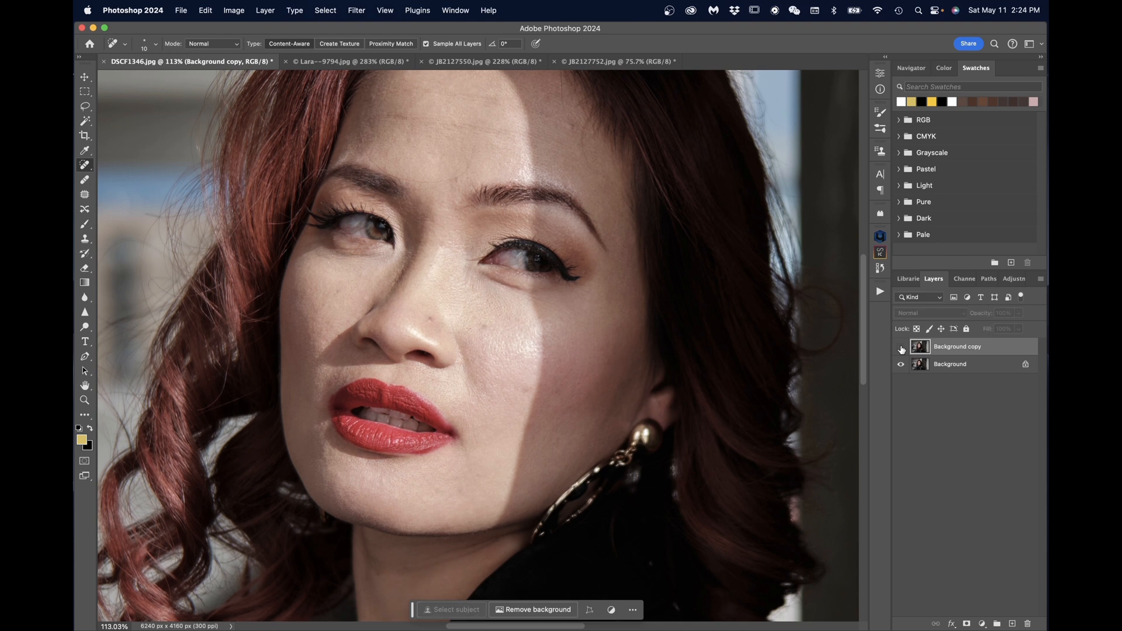
click(901, 348)
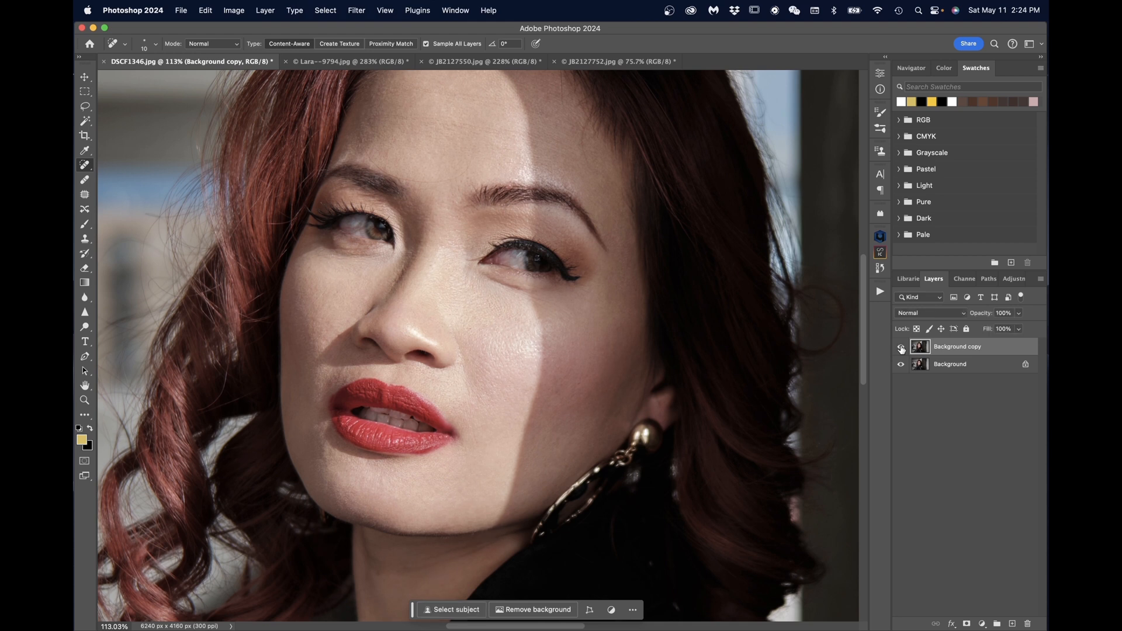
click(901, 347)
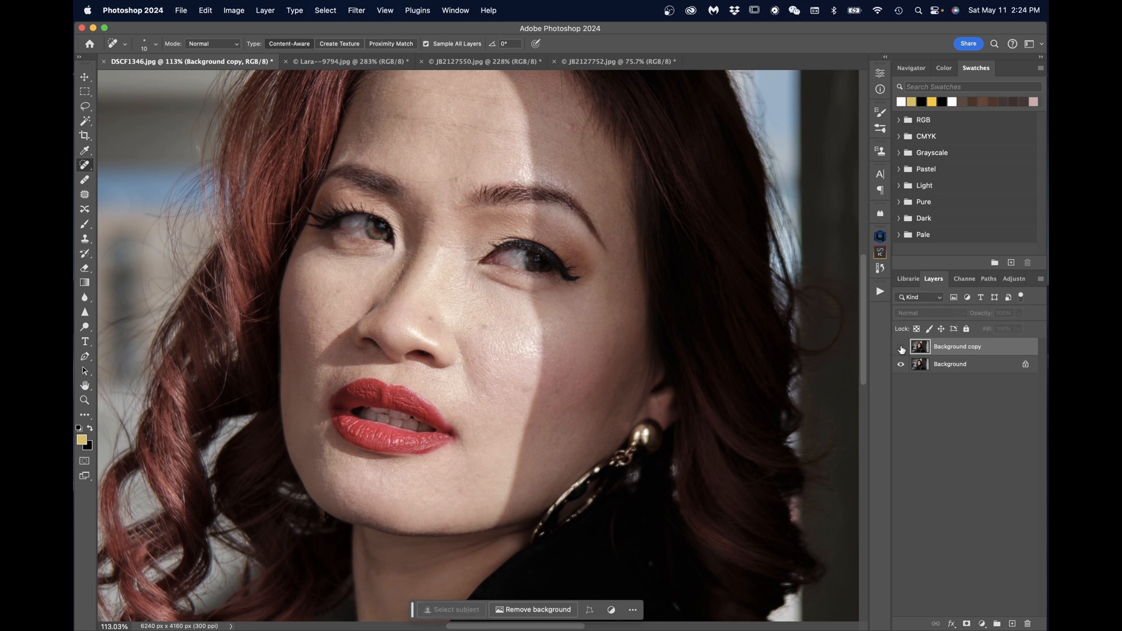
click(901, 347)
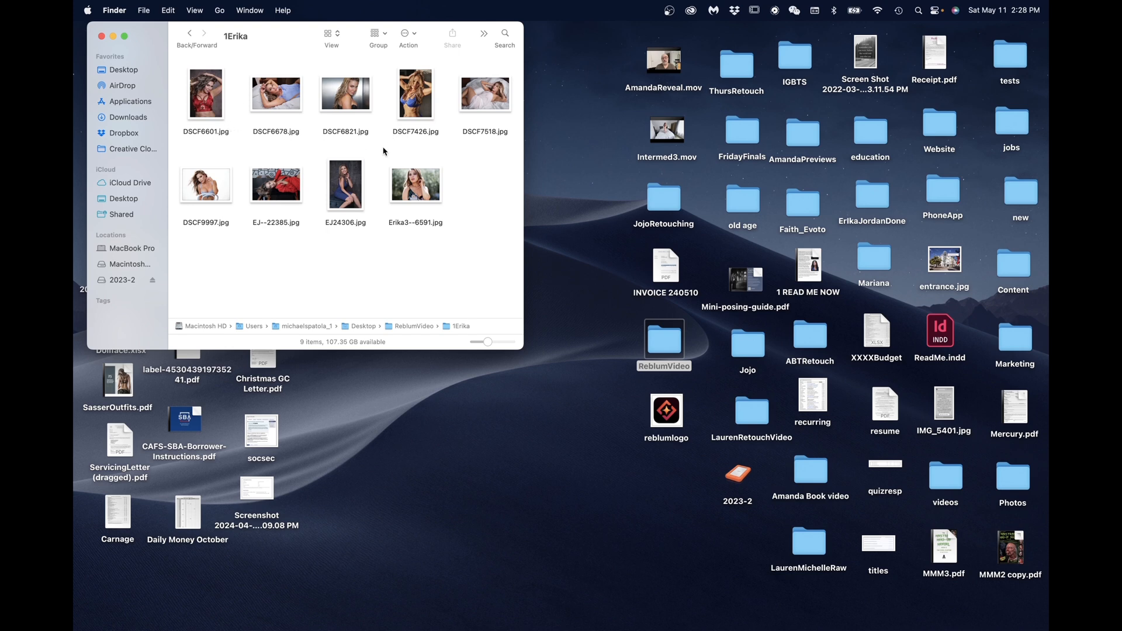
- Switch to the standalone Reblum app and load all nine JPEG photos from the open Finder folder into it
mouse_move(415, 628)
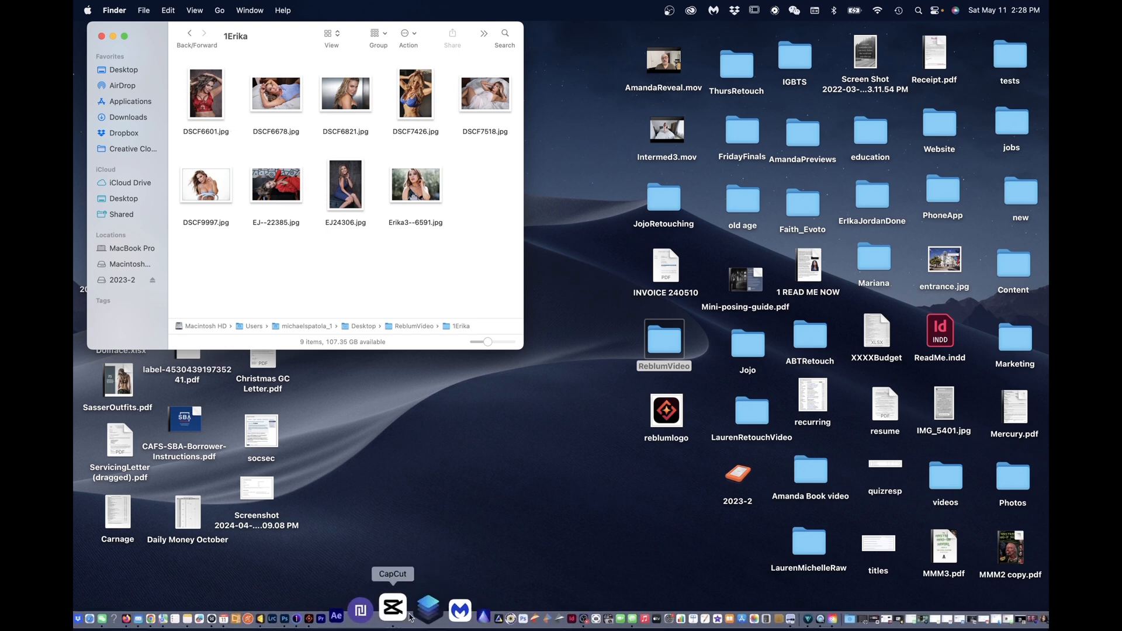
click(352, 610)
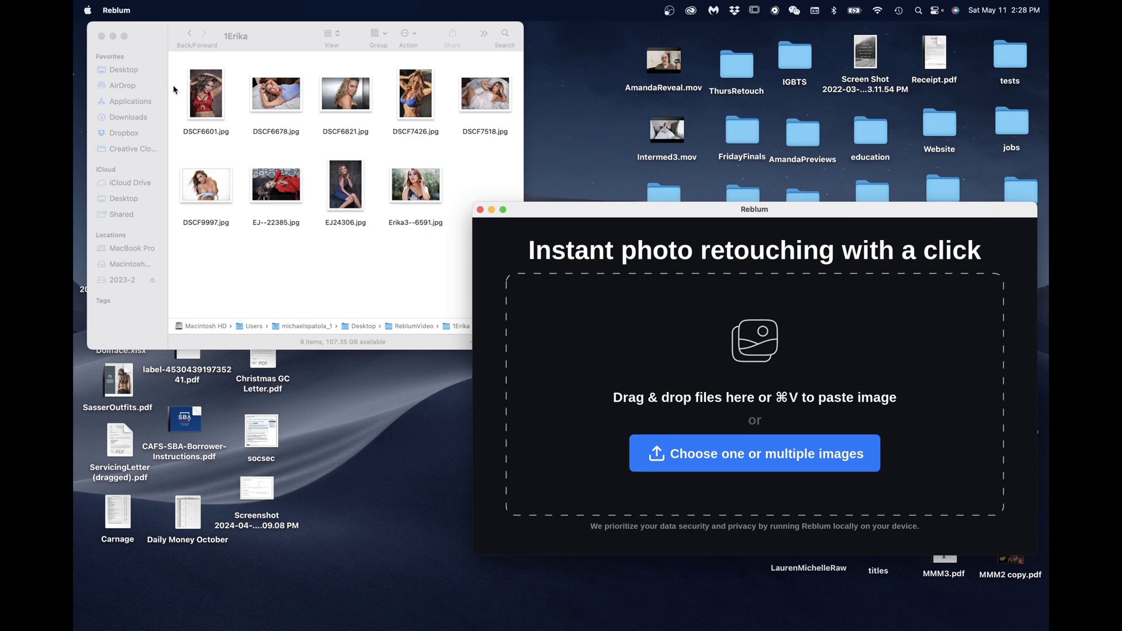
drag(173, 88, 477, 210)
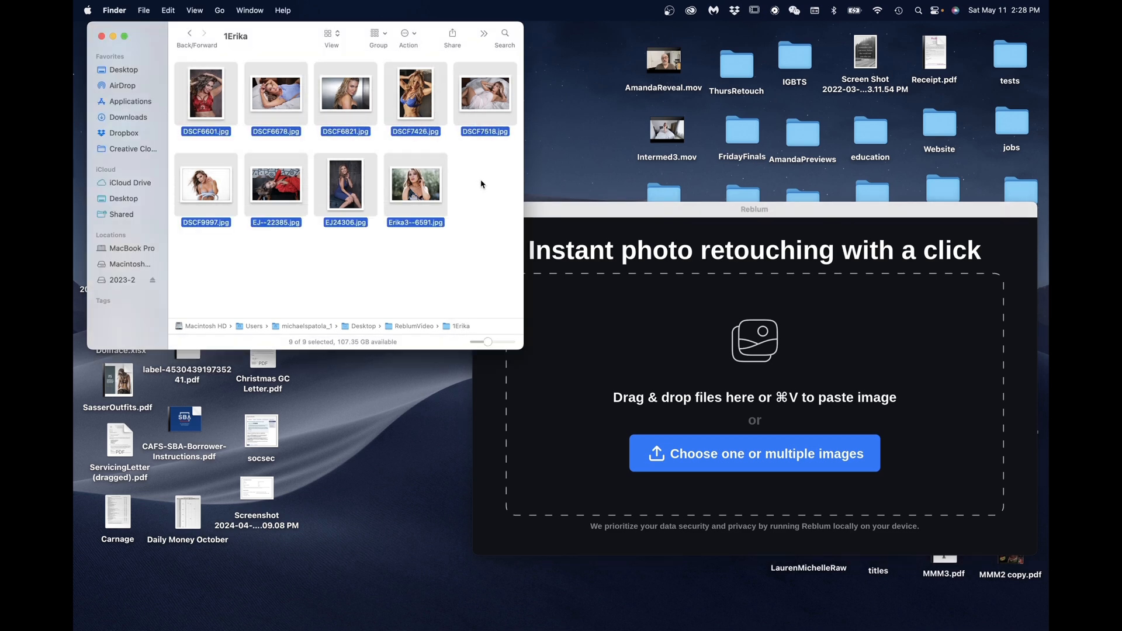
drag(495, 94, 827, 330)
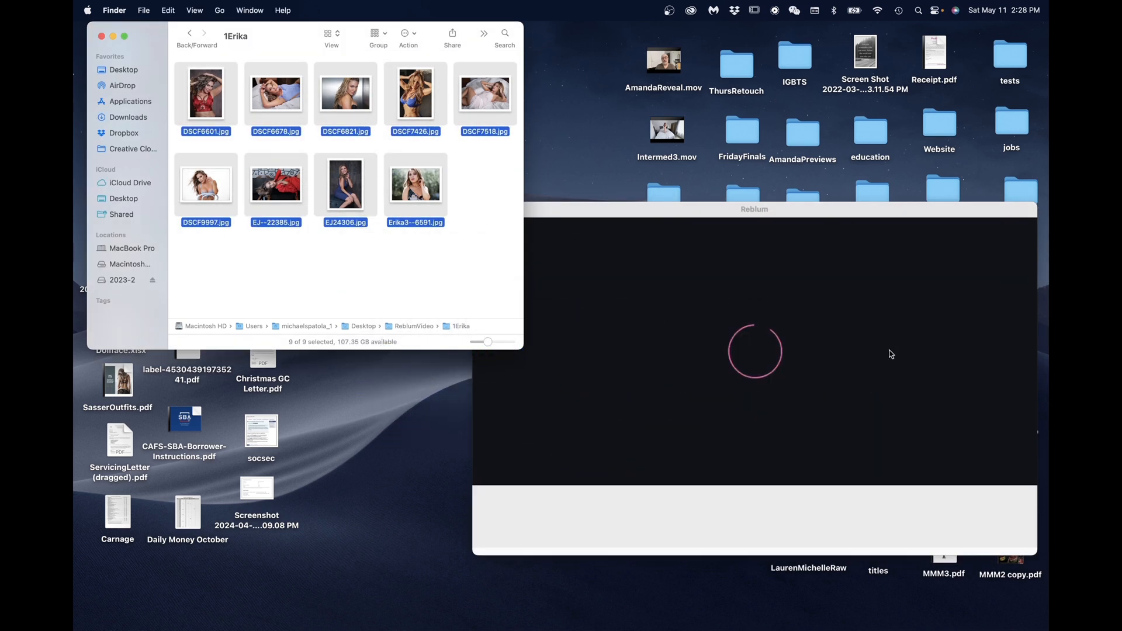
- Reposition the Reblum window, try the Natural and Fashion styles on the loaded photos and set the style to Fashion
click(646, 52)
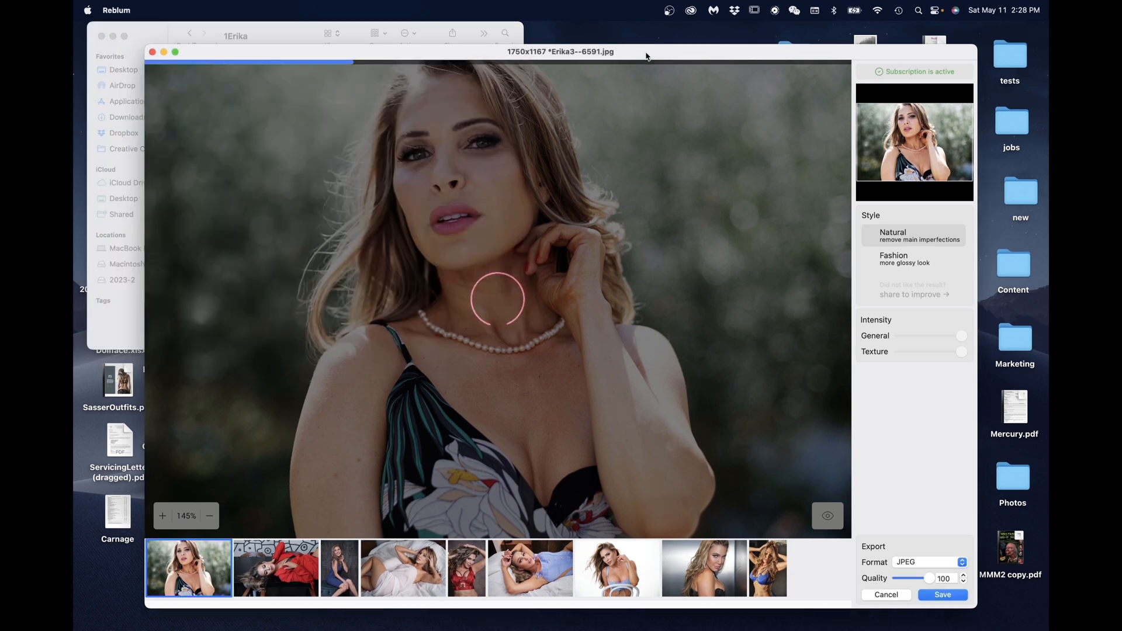
drag(665, 56, 628, 40)
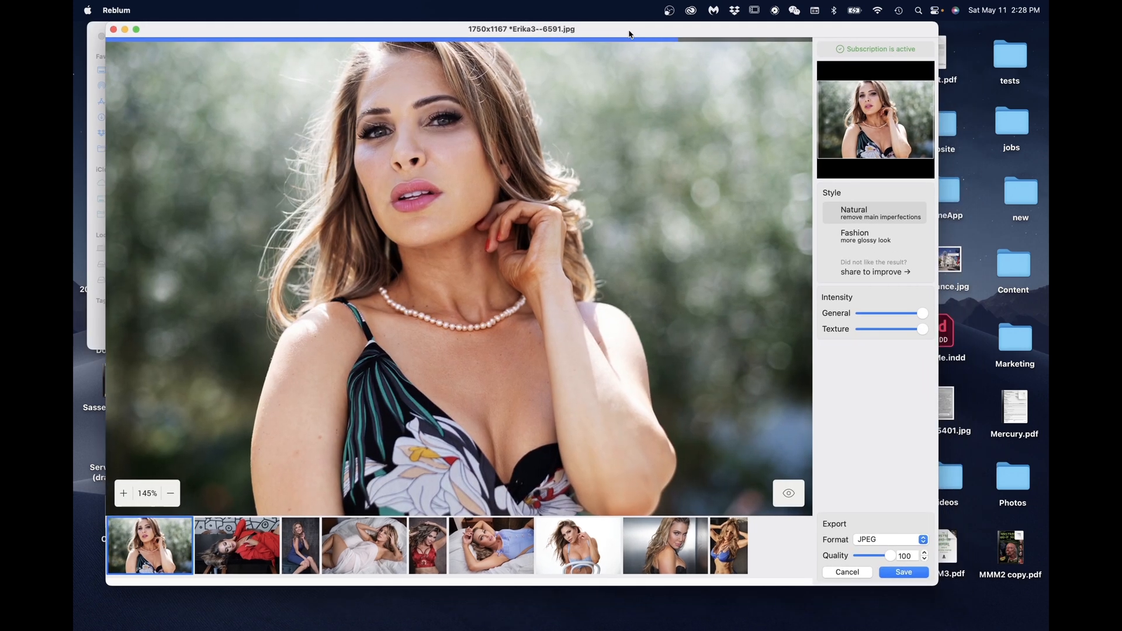
click(864, 240)
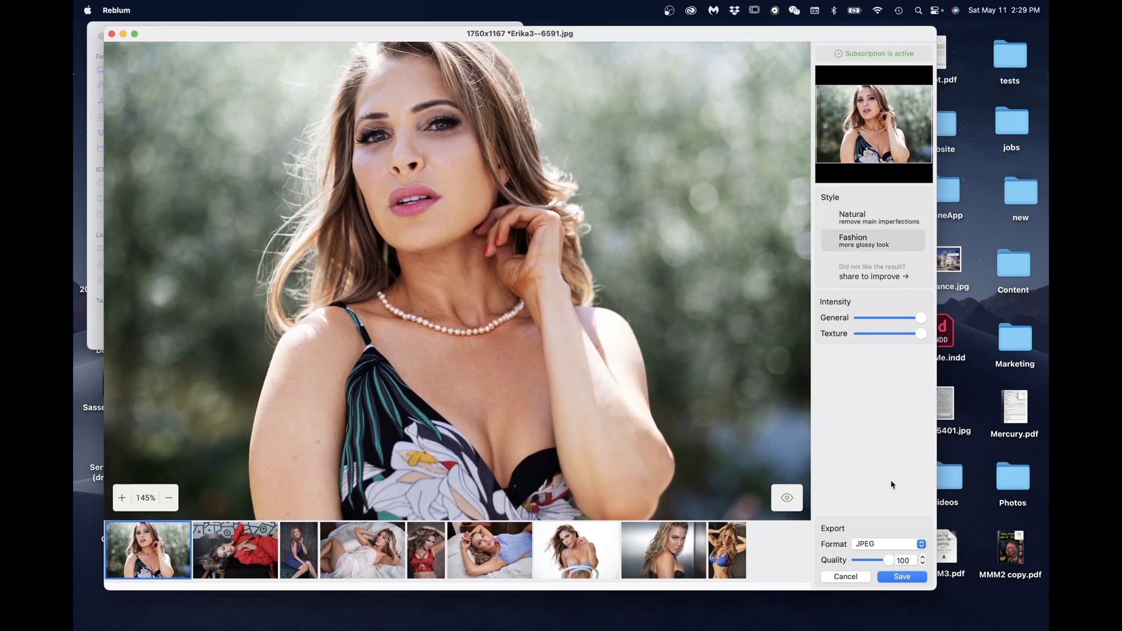
click(869, 217)
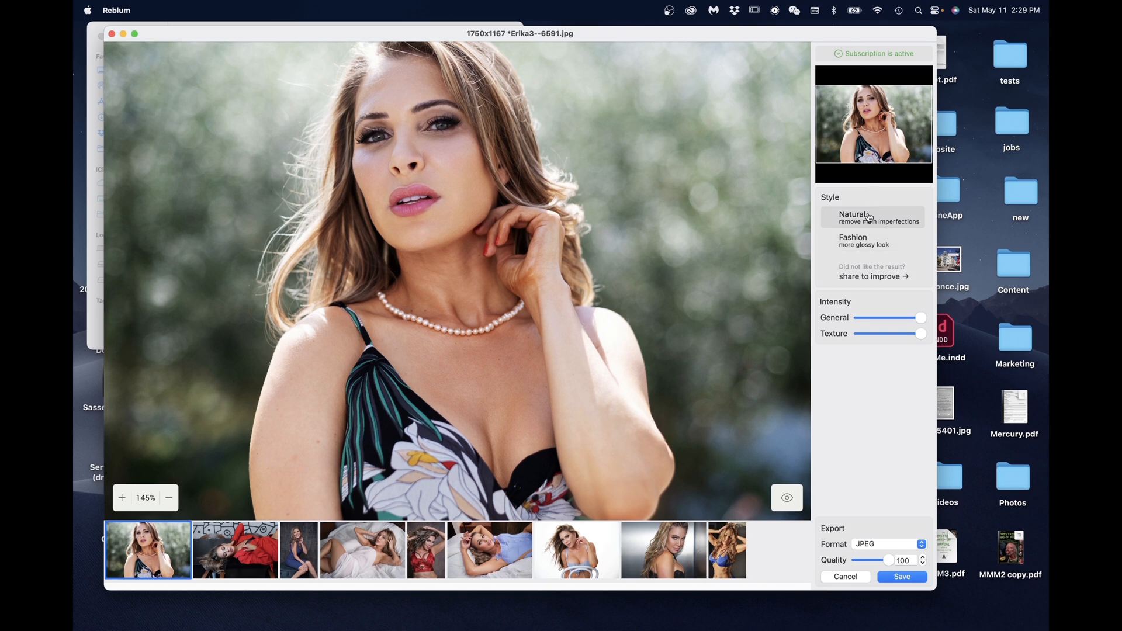
click(877, 246)
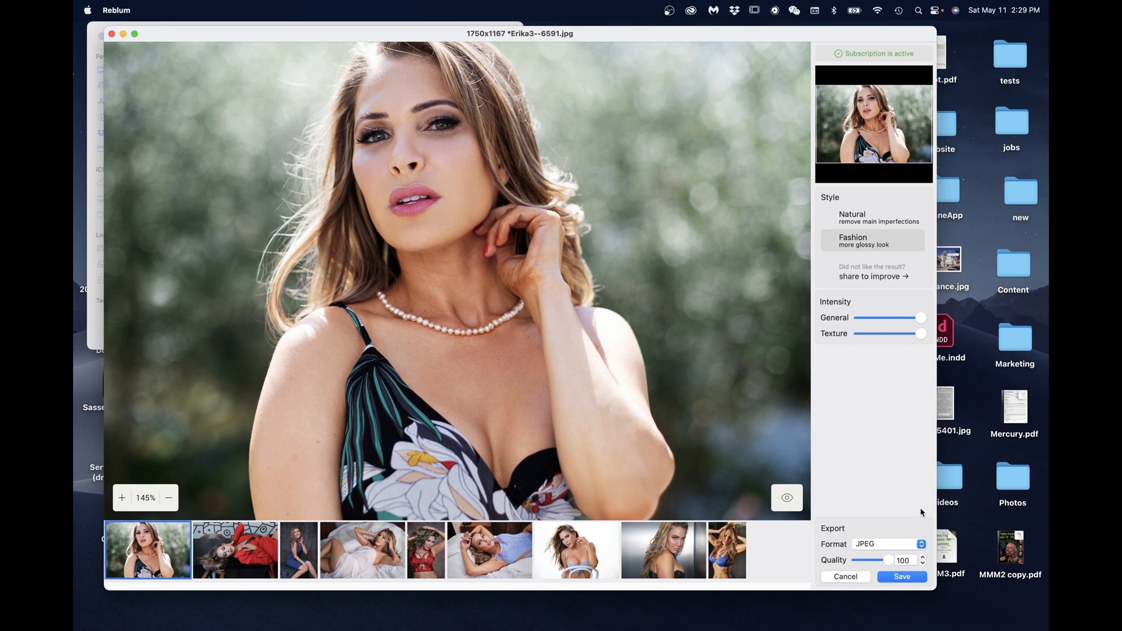
- Batch-save the retouched photos as JPEG at quality 100 into a new Desktop folder named with the model's first name and "Retouched"
click(906, 578)
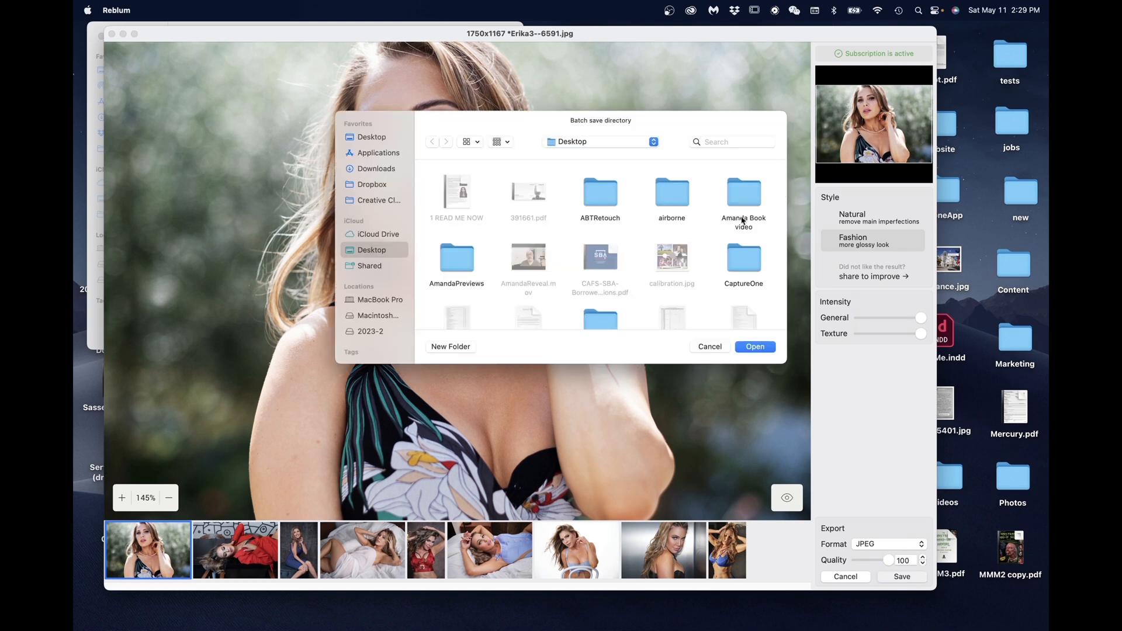
click(445, 346)
text(Erika Retouched)
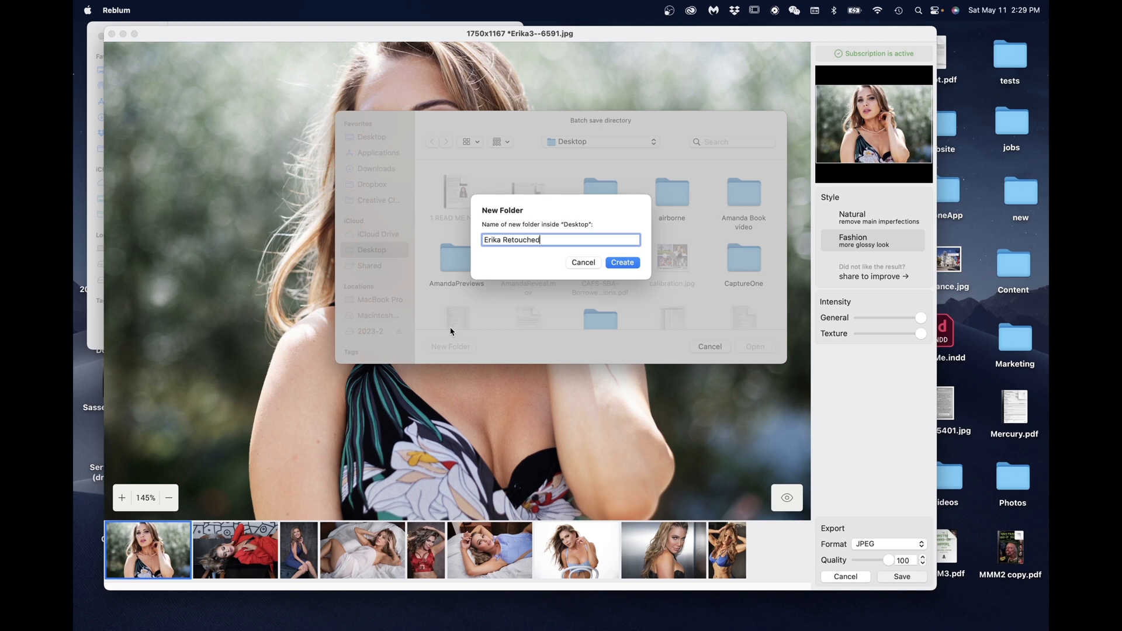
click(632, 266)
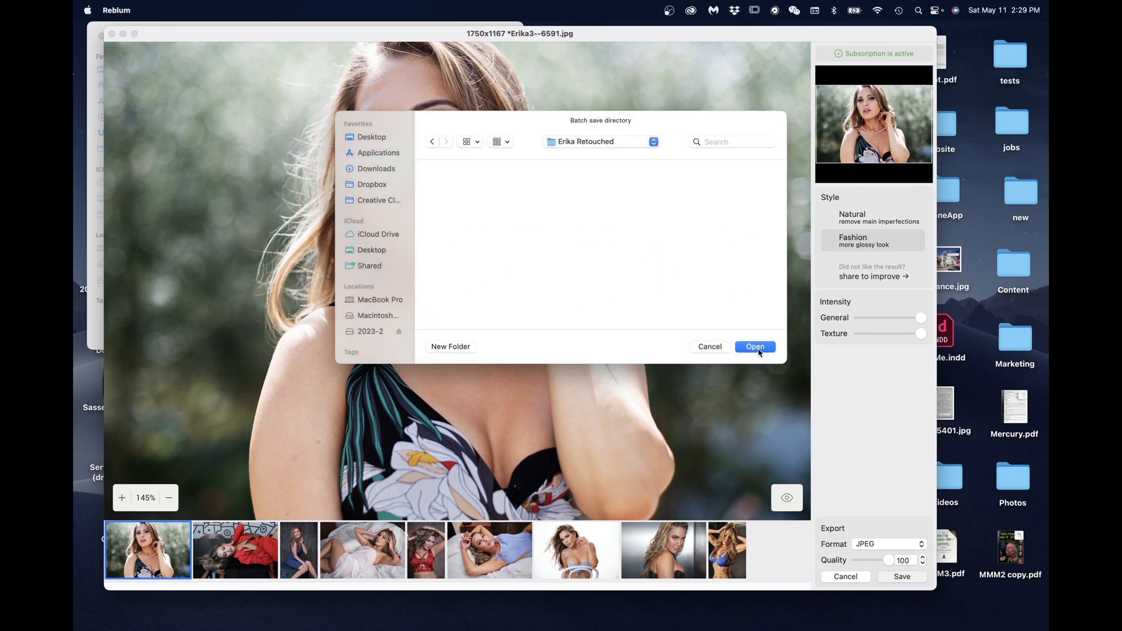
click(758, 347)
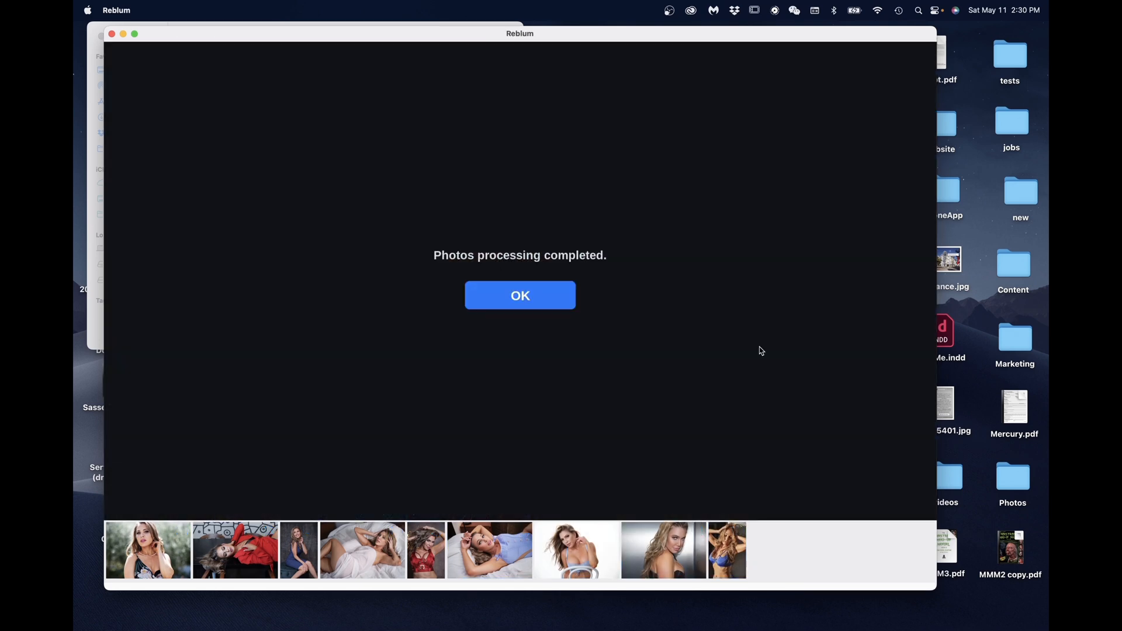
click(520, 295)
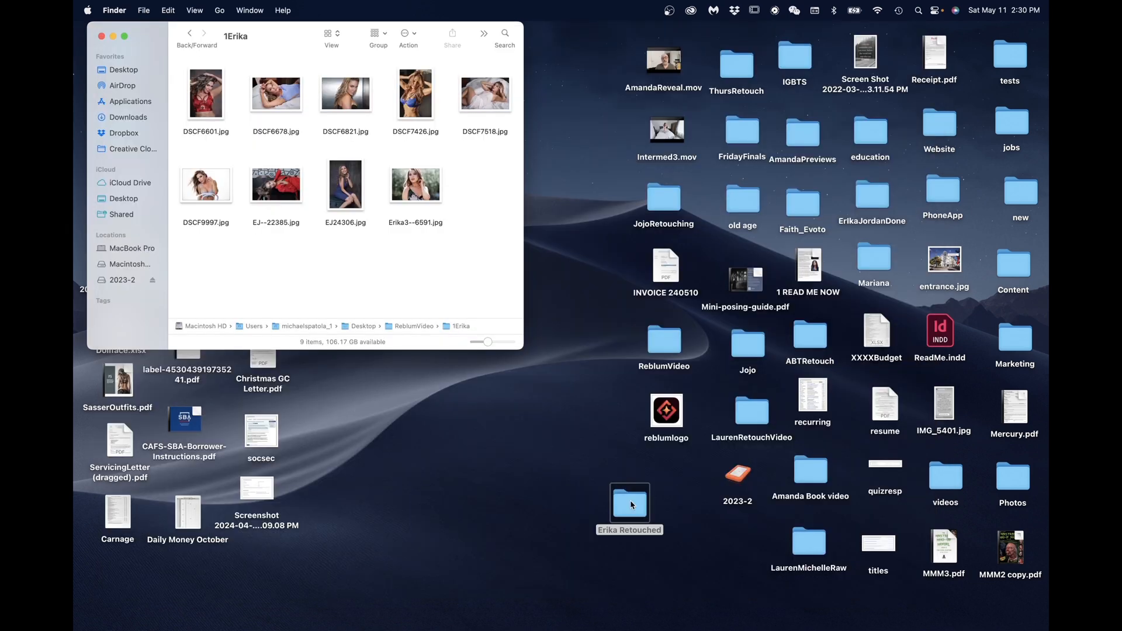
- Open the new retouched-photos folder on the Desktop and open all nine of its images together in Preview
double_click(630, 504)
drag(199, 89, 585, 260)
double_click(533, 93)
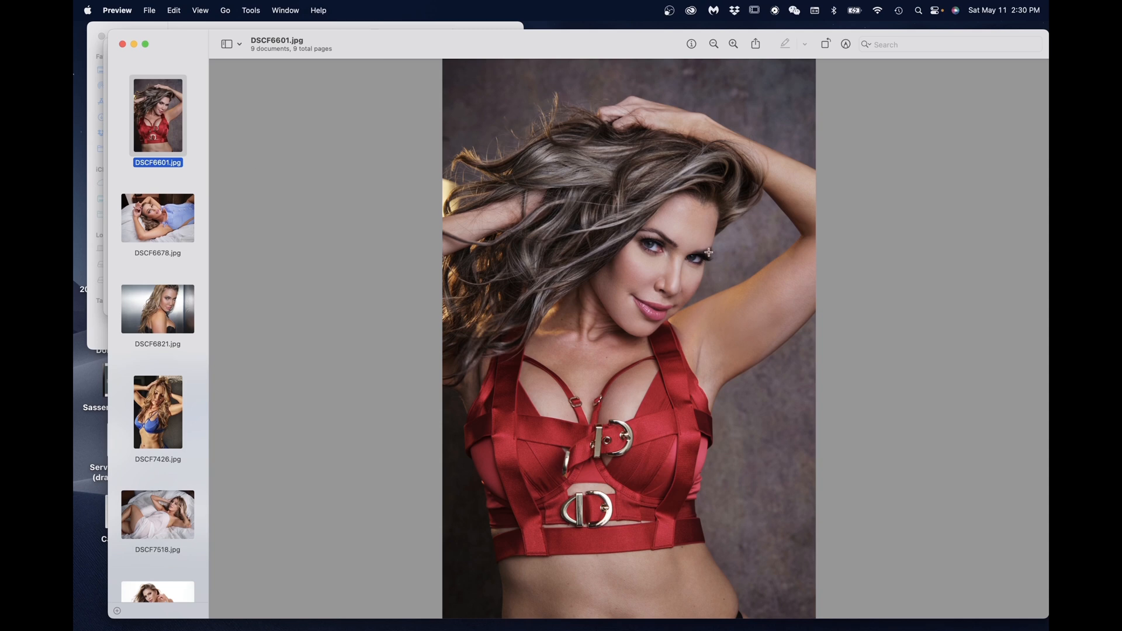
- Examine the retouched skin up close in the first five photos, from DSCF6601.jpg through DSCF7518.jpg
scroll(705, 247, up, 5)
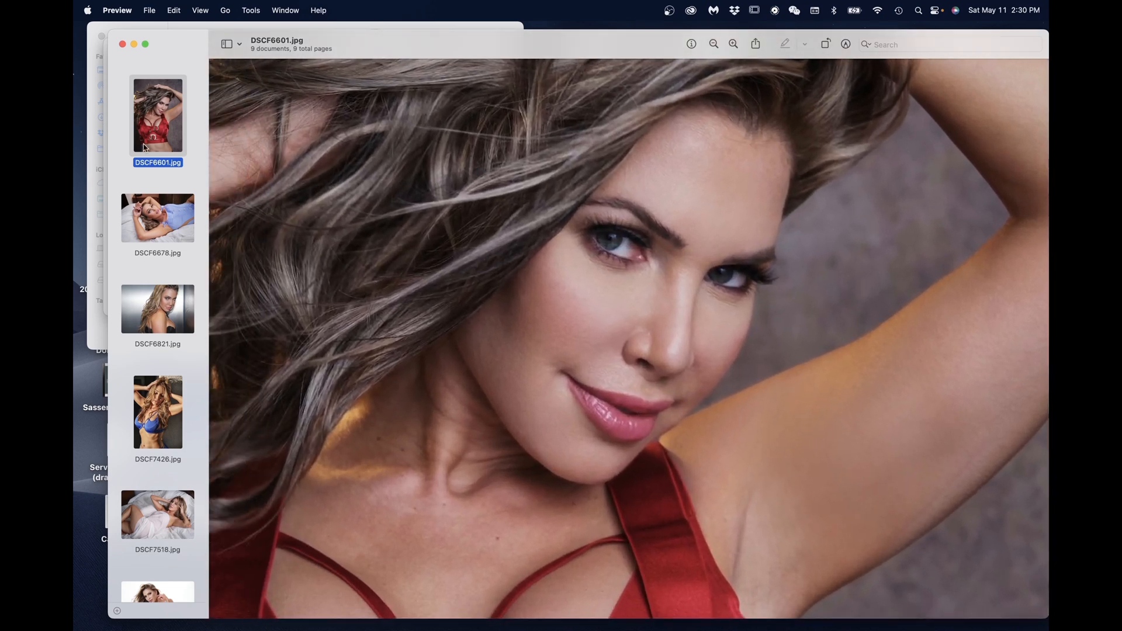
click(158, 220)
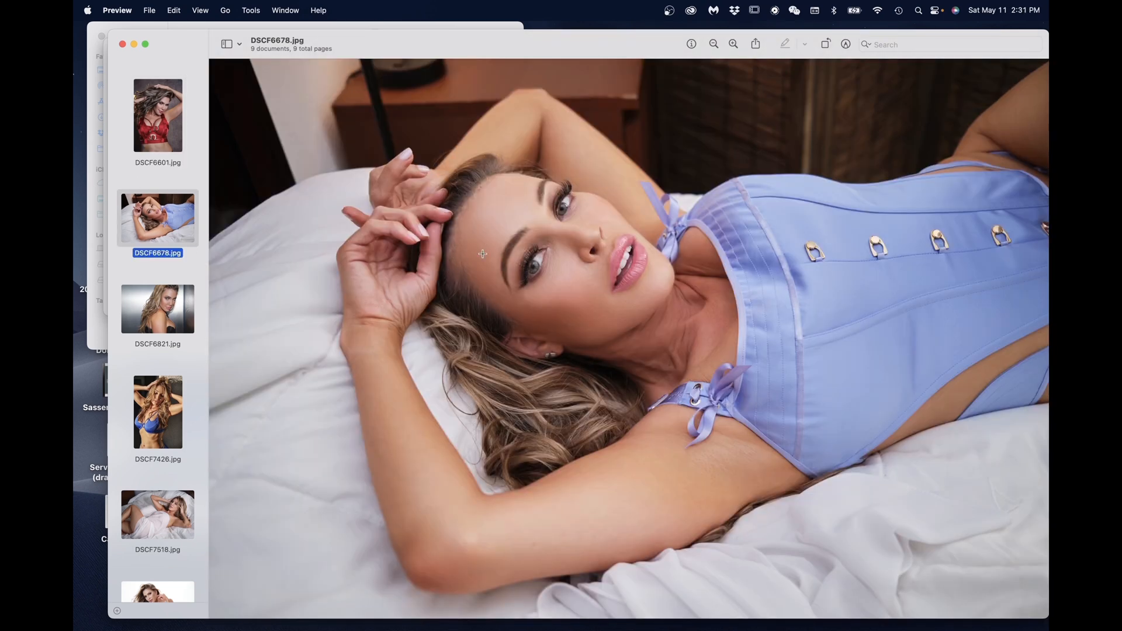
scroll(483, 253, up, 5)
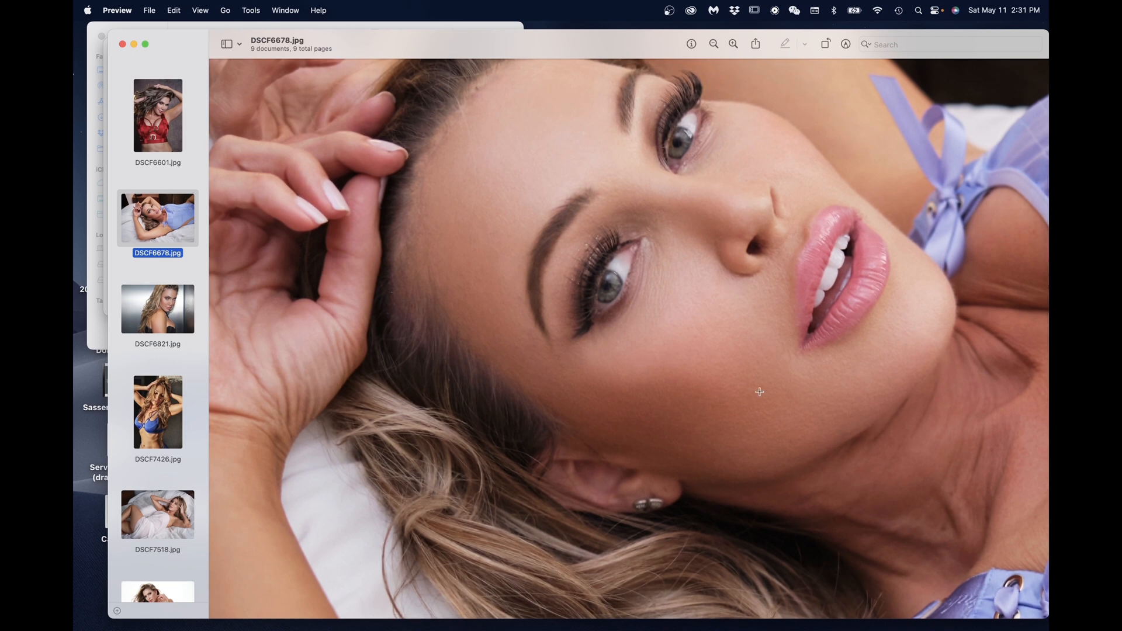
click(159, 306)
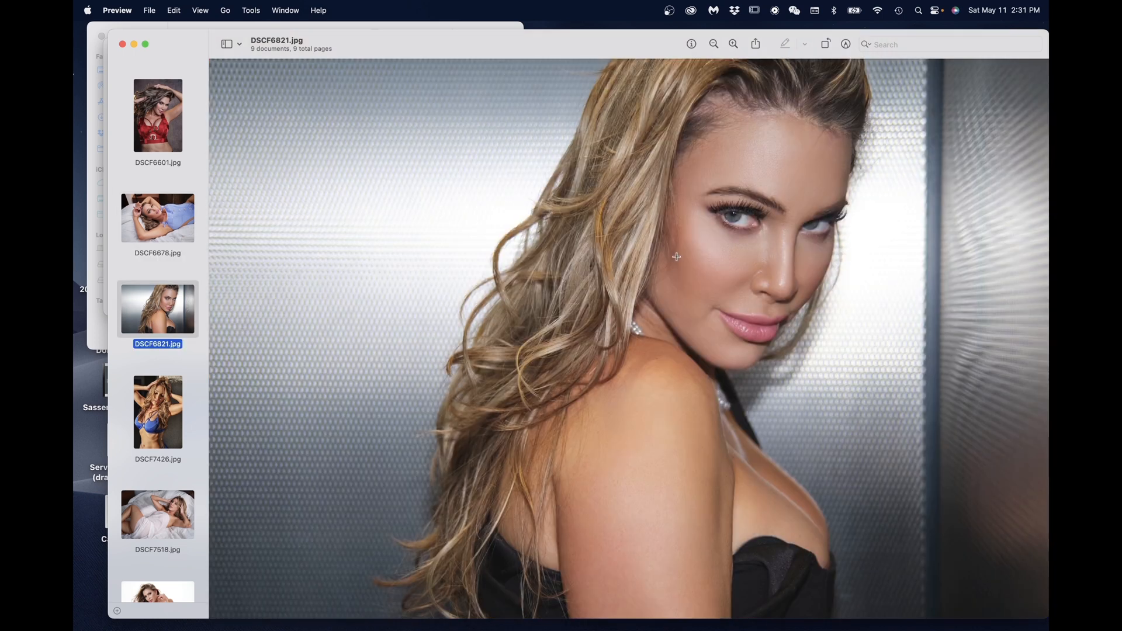
scroll(676, 257, up, 5)
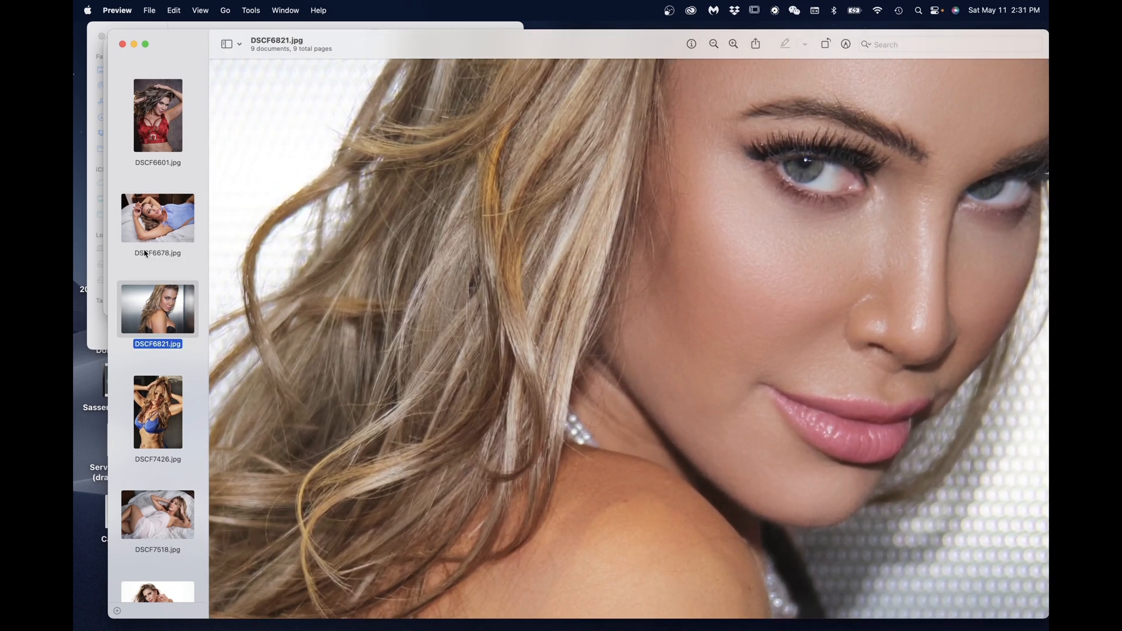
click(172, 419)
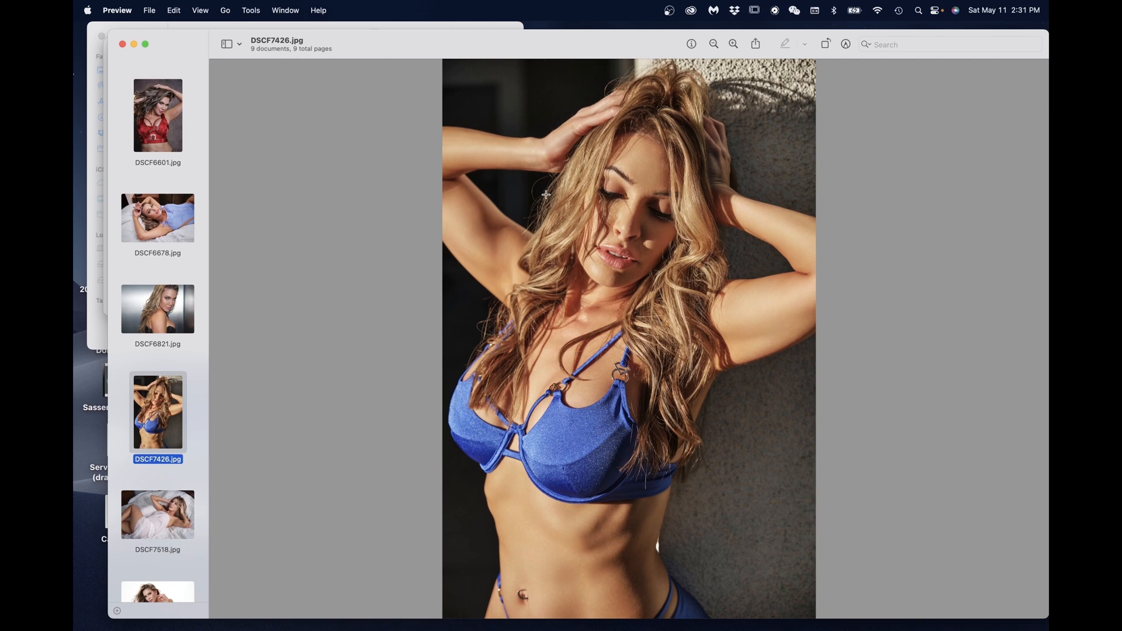
scroll(546, 194, up, 5)
click(171, 516)
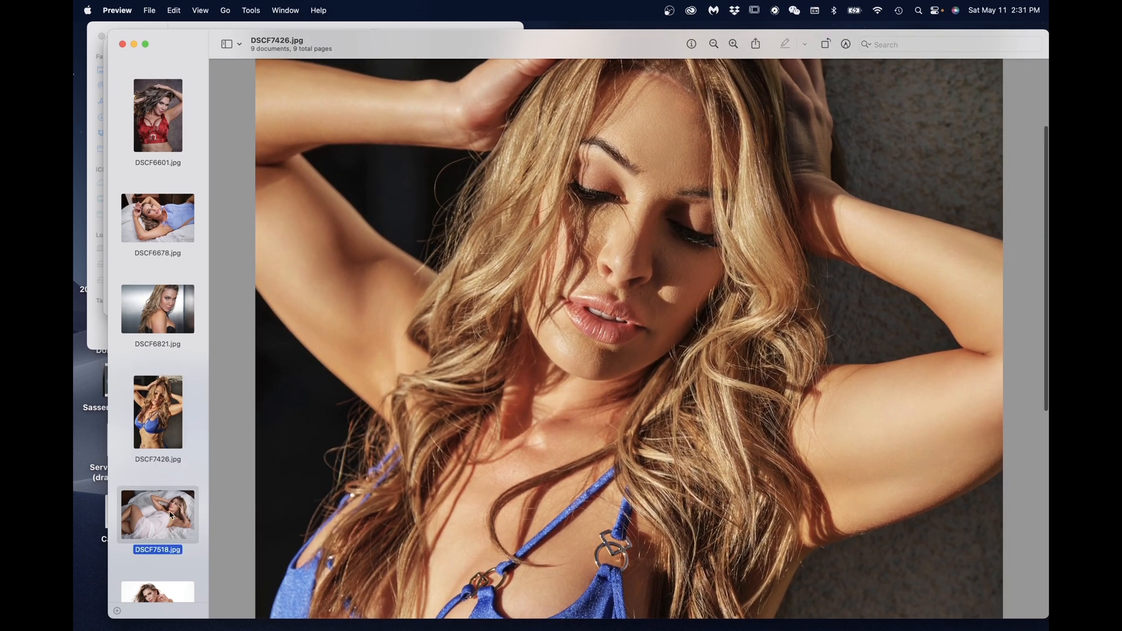
scroll(756, 231, up, 5)
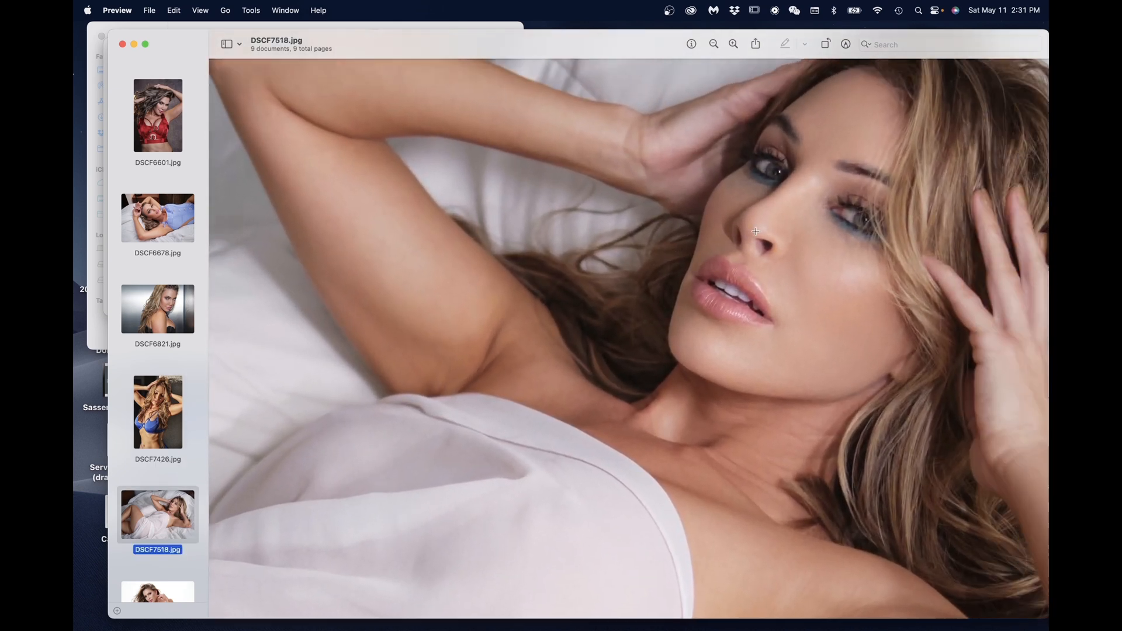
- View the remaining four retouched photos one after another at full view, starting with DSCF9997.jpg and ending with the last image
scroll(175, 526, down, 5)
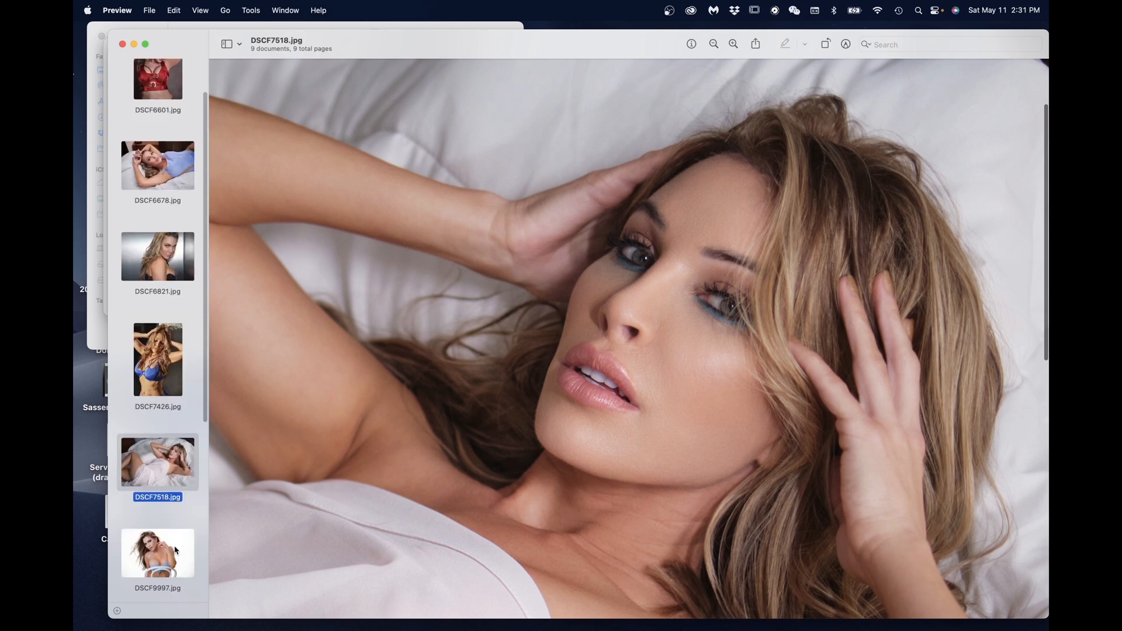
click(147, 339)
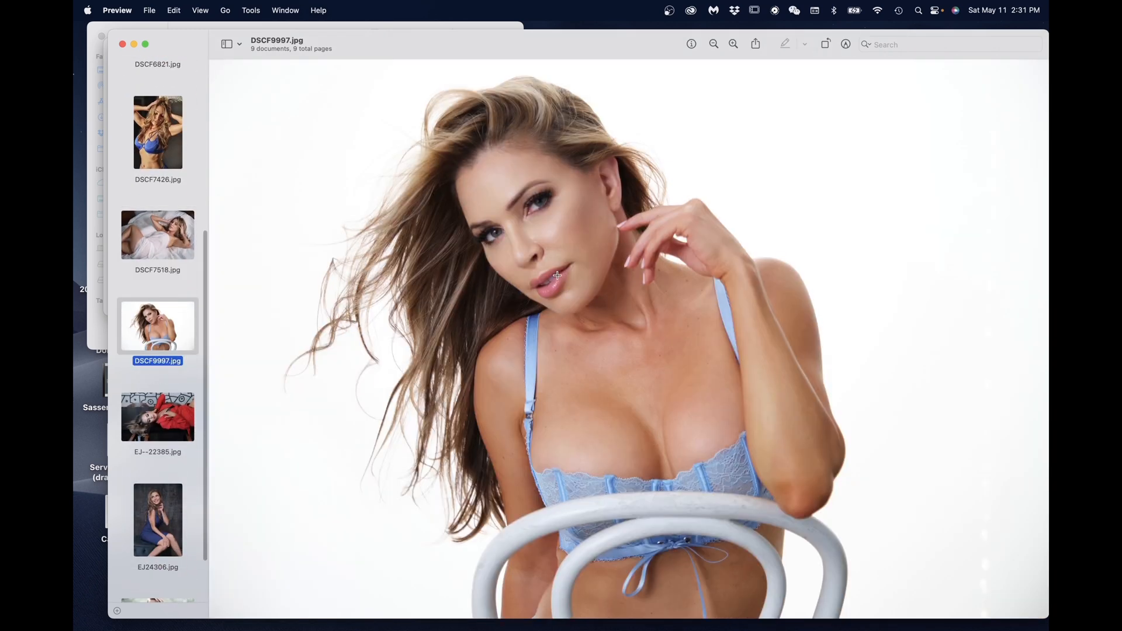
click(160, 417)
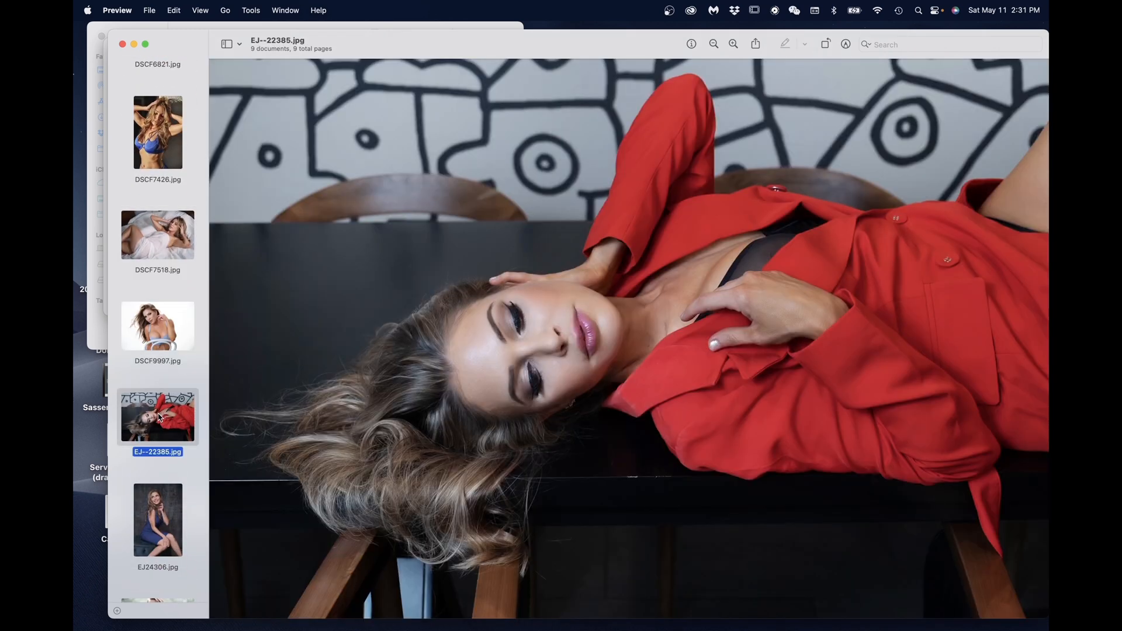
click(171, 519)
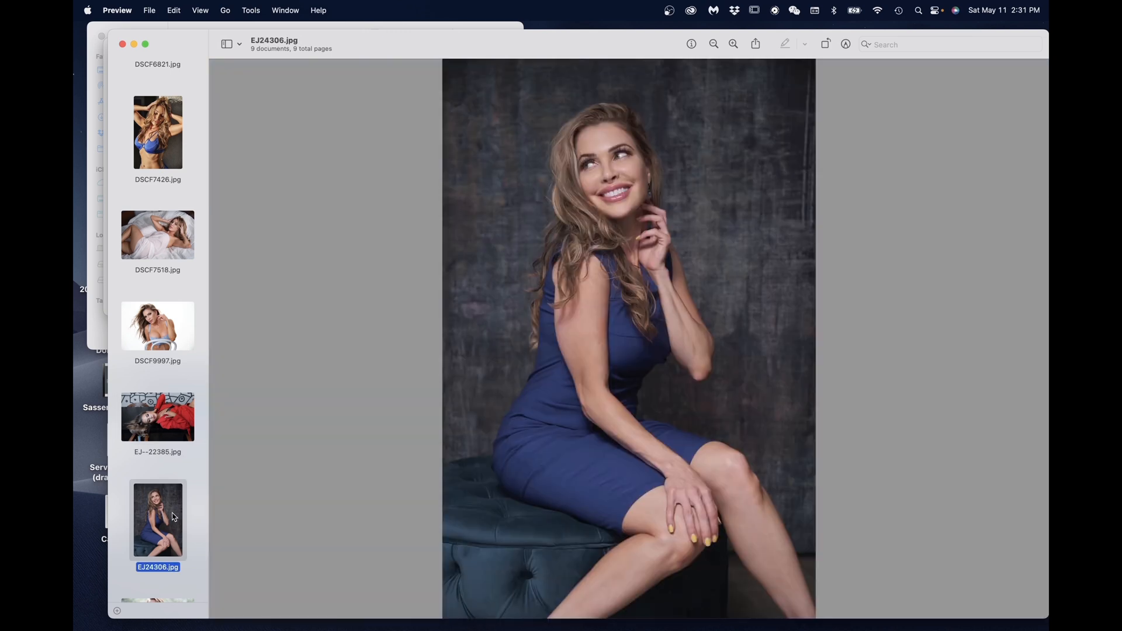
scroll(164, 532, down, 3)
click(160, 545)
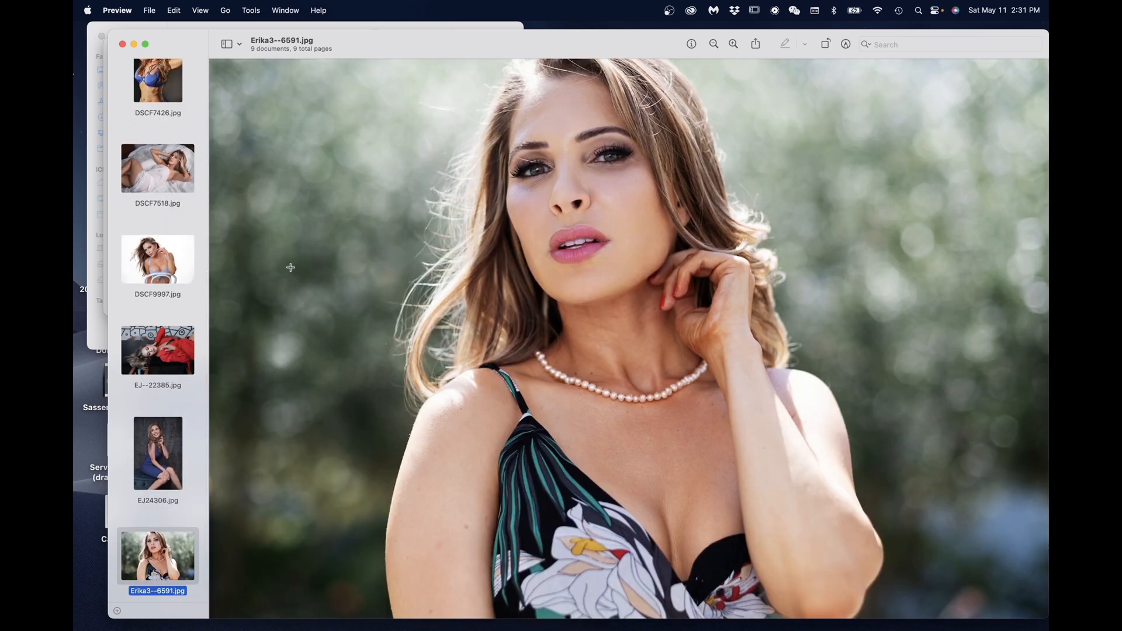